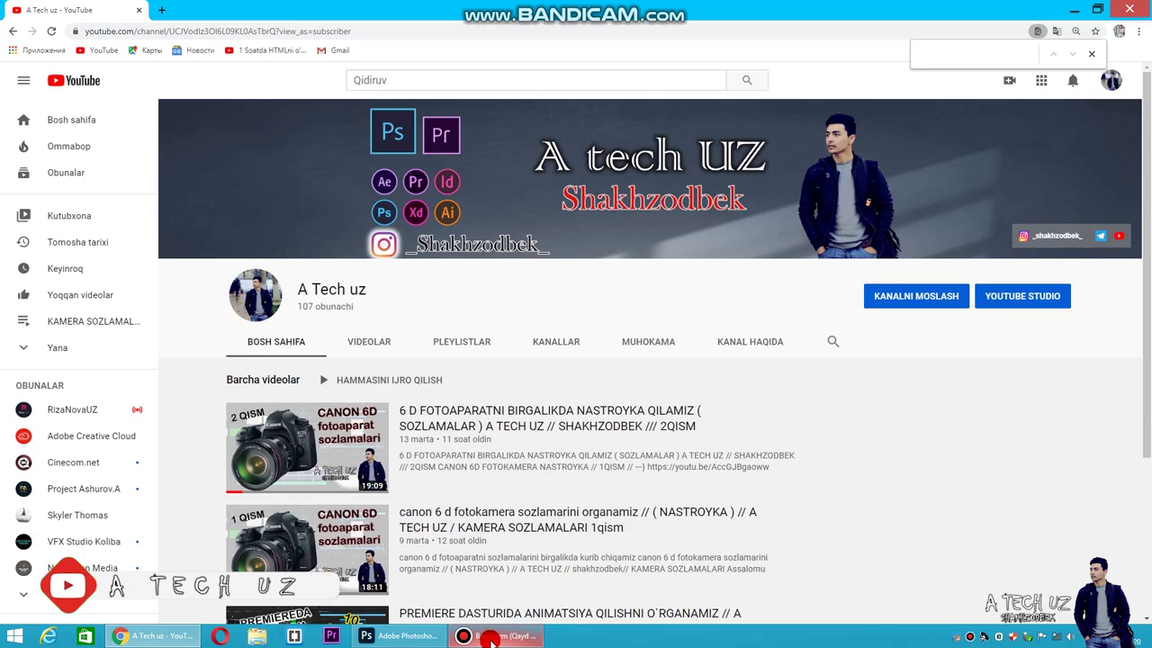
- Switch from the YouTube channel page to Photoshop's welcome screen and its recent-files list
click(405, 636)
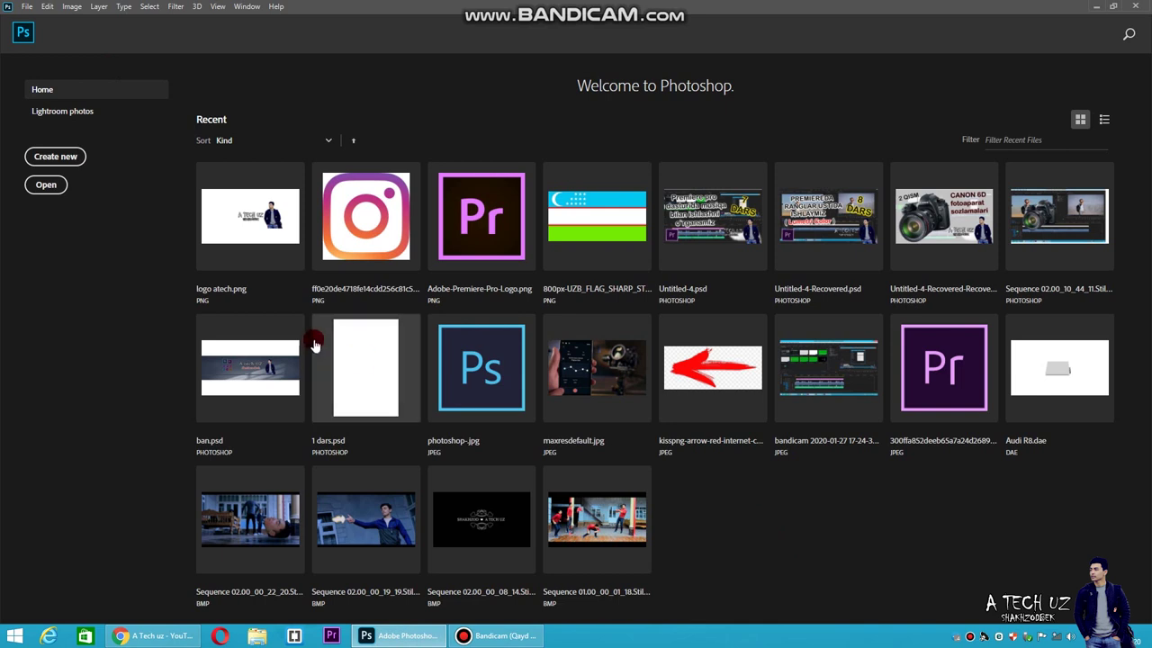
click(55, 158)
click(58, 157)
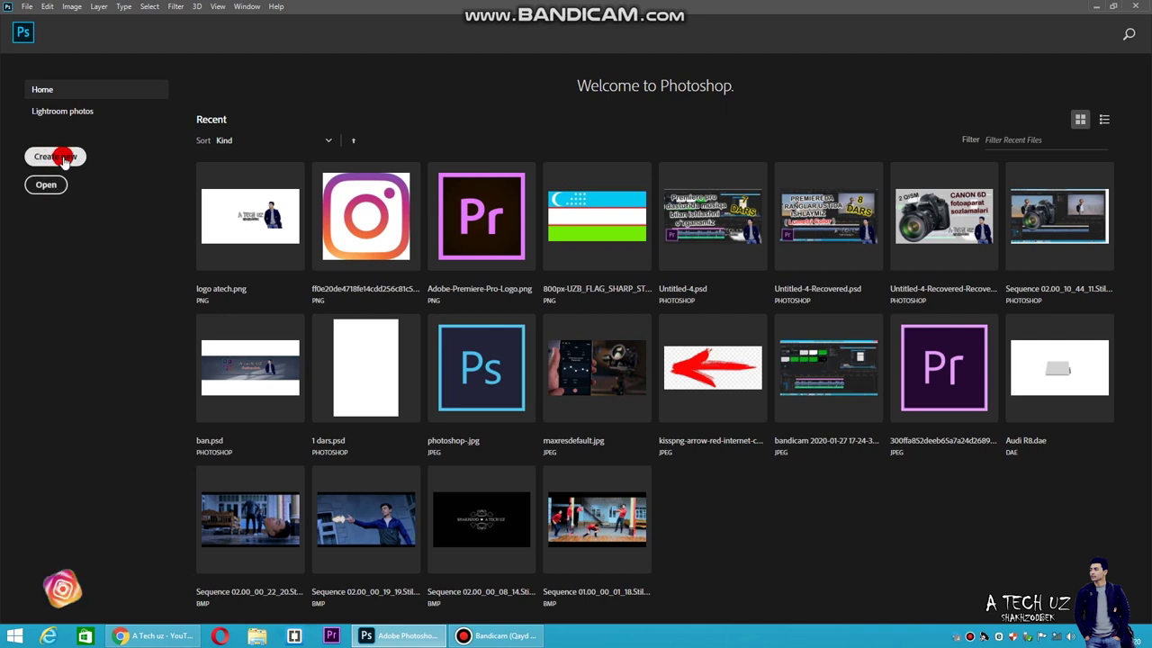
click(56, 156)
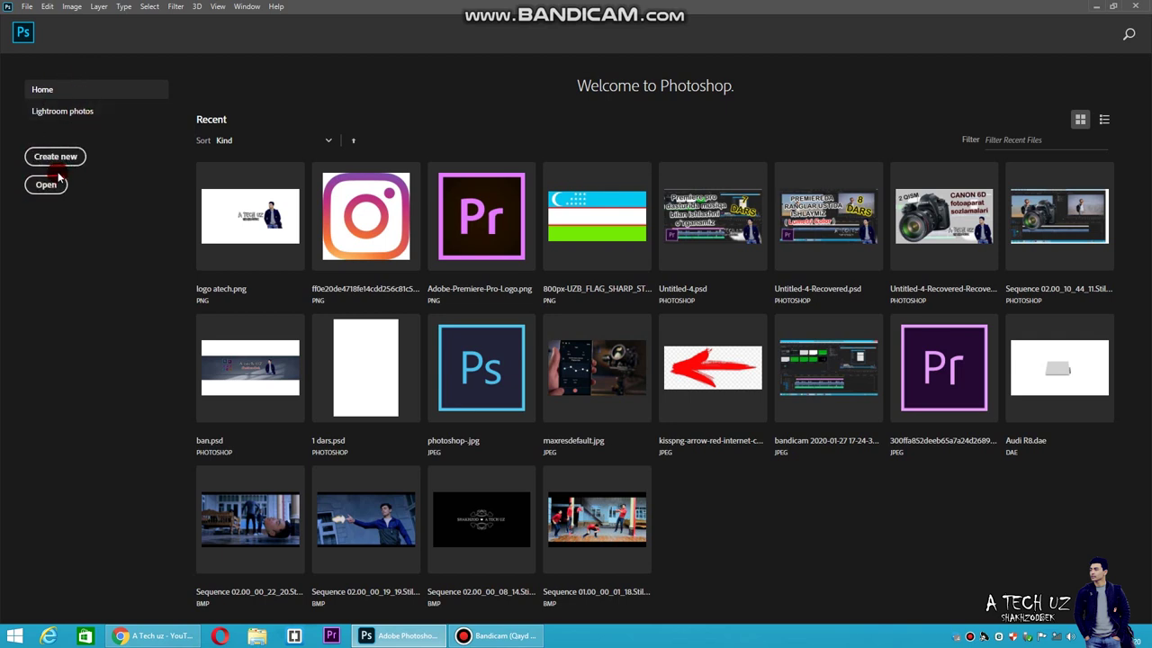
click(28, 9)
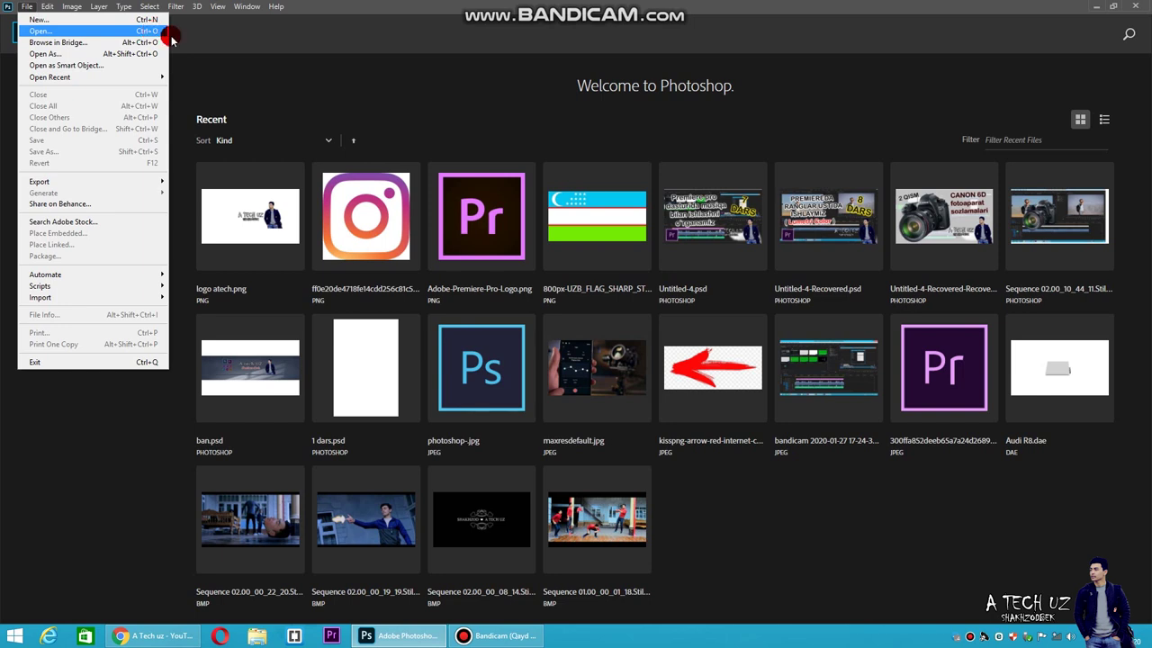
click(322, 86)
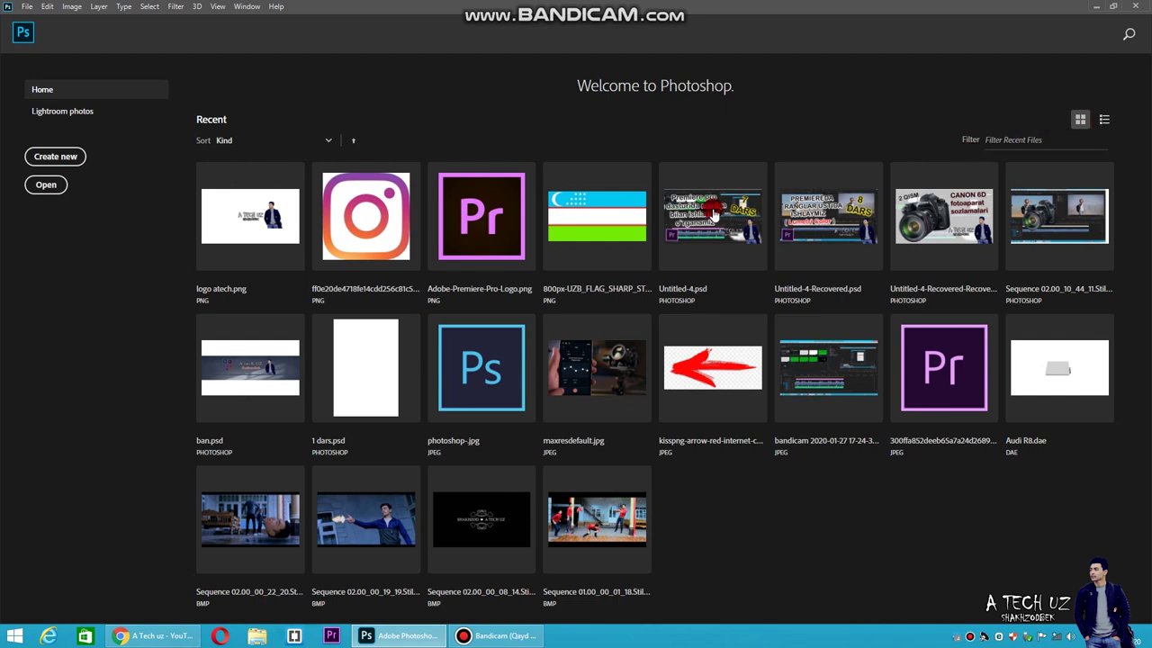
click(1102, 121)
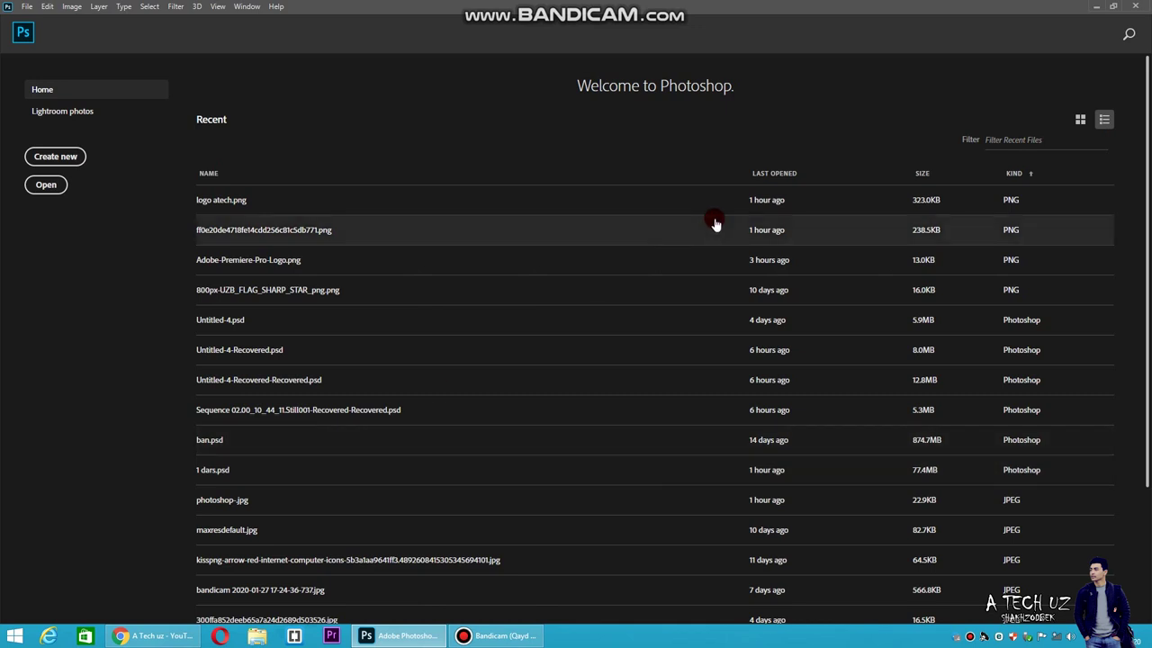
click(1081, 121)
click(37, 185)
click(38, 154)
click(23, 11)
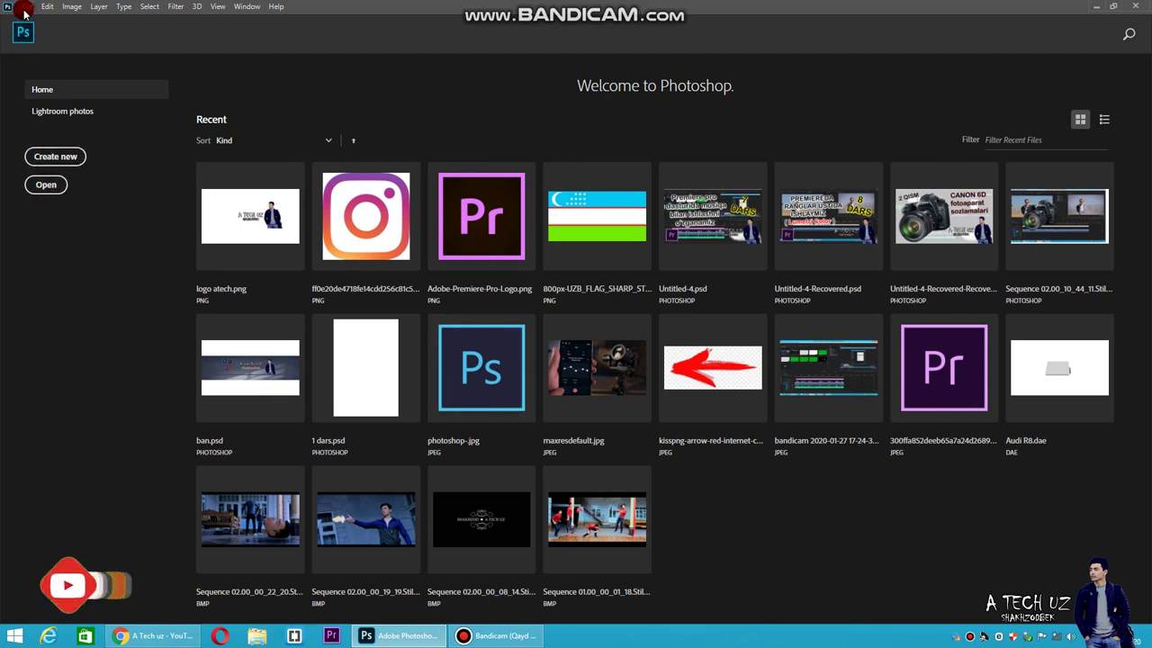
click(131, 18)
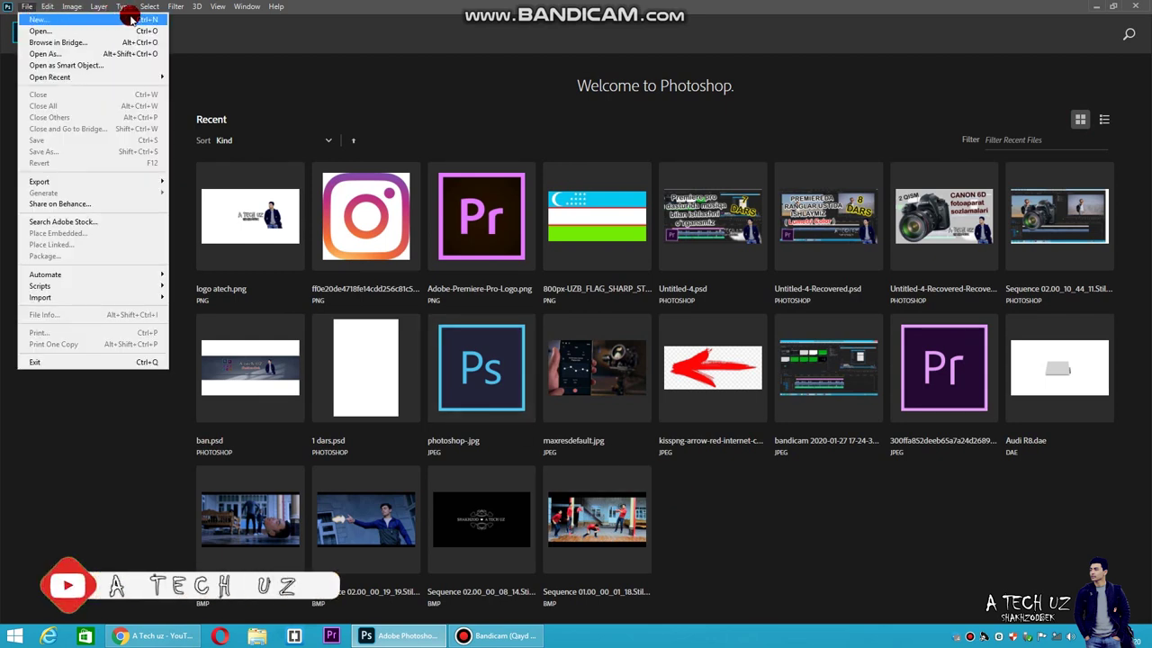
click(317, 63)
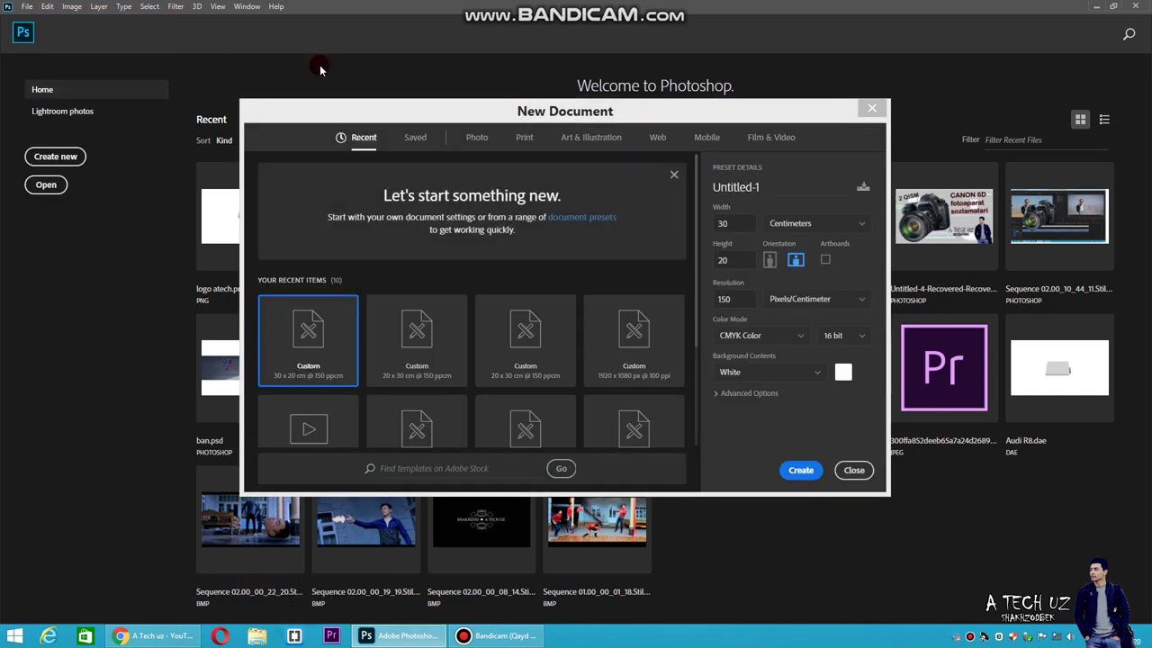
- View the Saved document presets and dismiss their information message
drag(282, 120, 349, 115)
drag(349, 115, 349, 111)
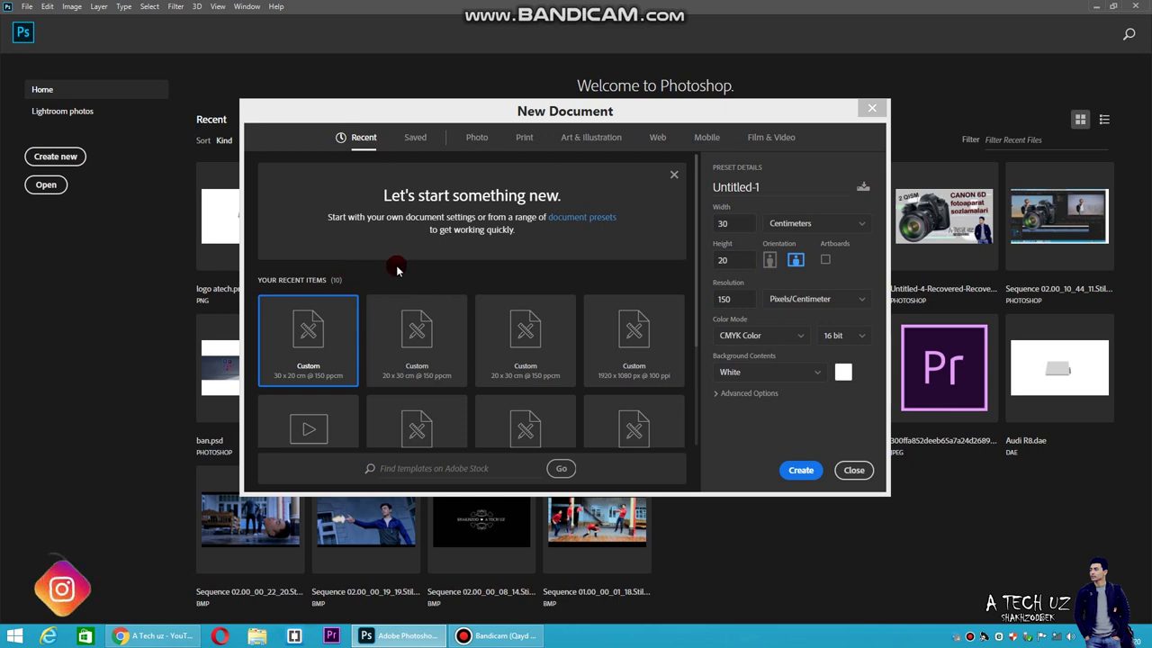
scroll(396, 279, down, 1)
scroll(396, 279, down, 1)
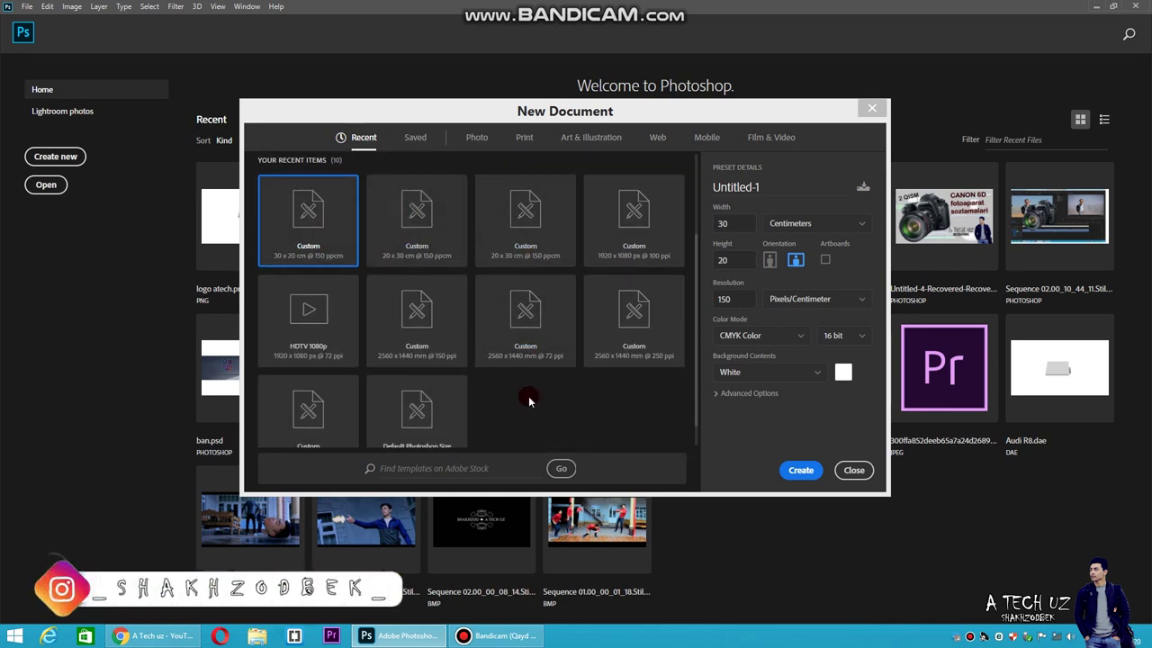
scroll(423, 257, up, 1)
scroll(423, 257, up, 1)
click(415, 137)
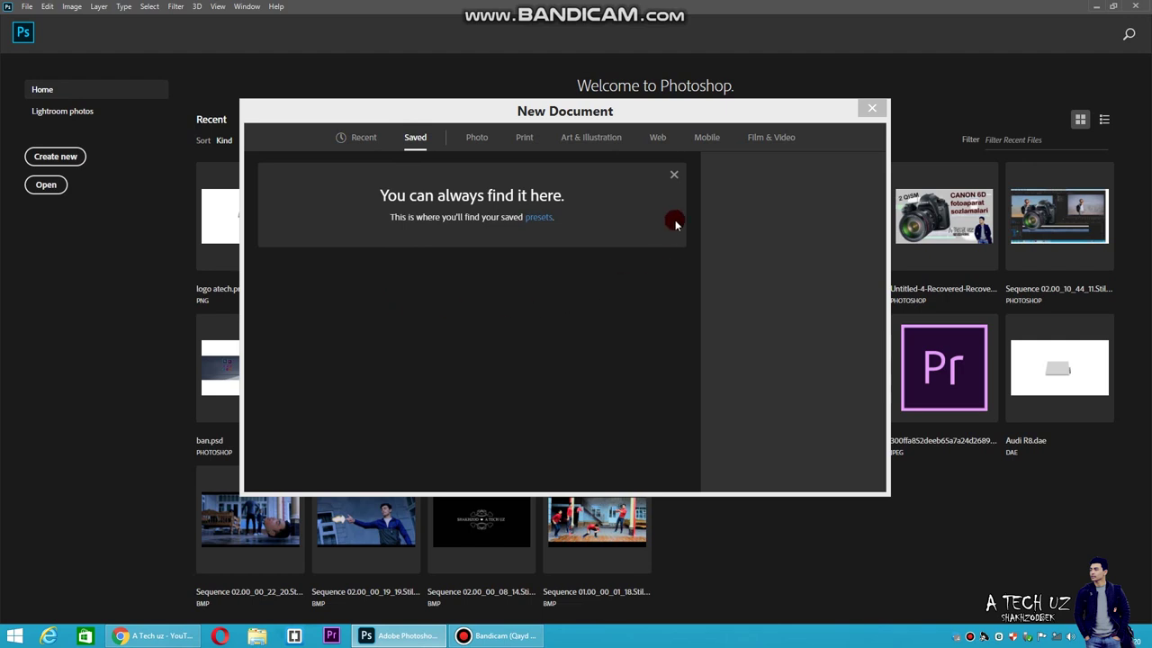
click(674, 174)
- Browse the Photo, Print, Art & Illustration, Mobile and Film & Video presets, then return to Recent
click(470, 143)
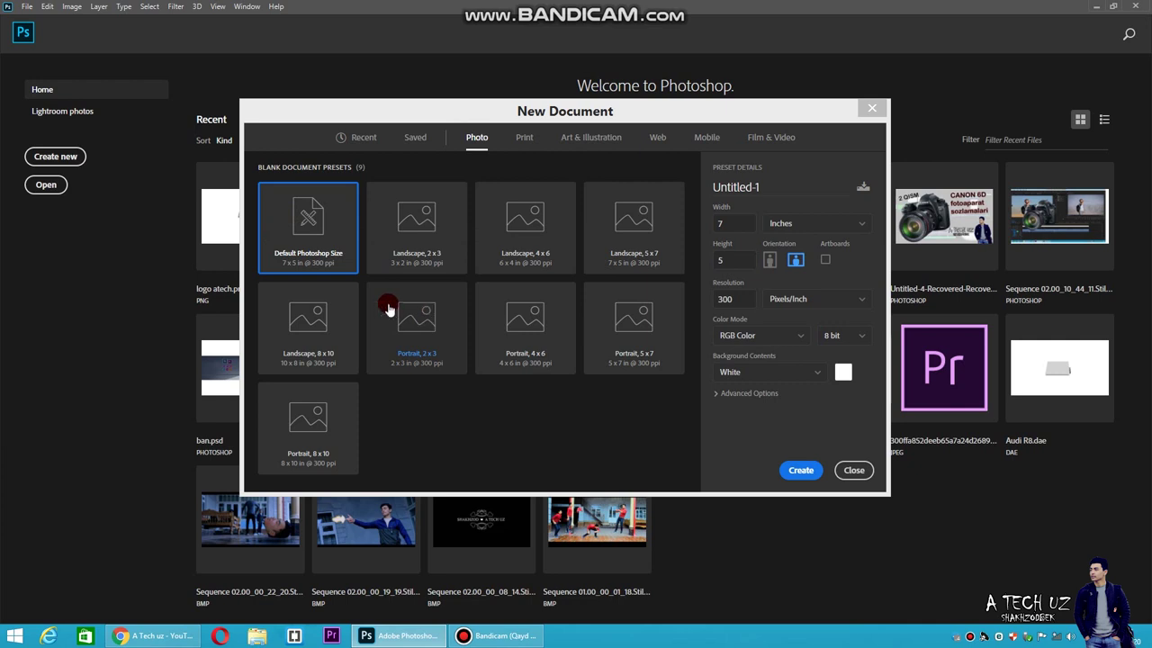
click(524, 140)
click(594, 137)
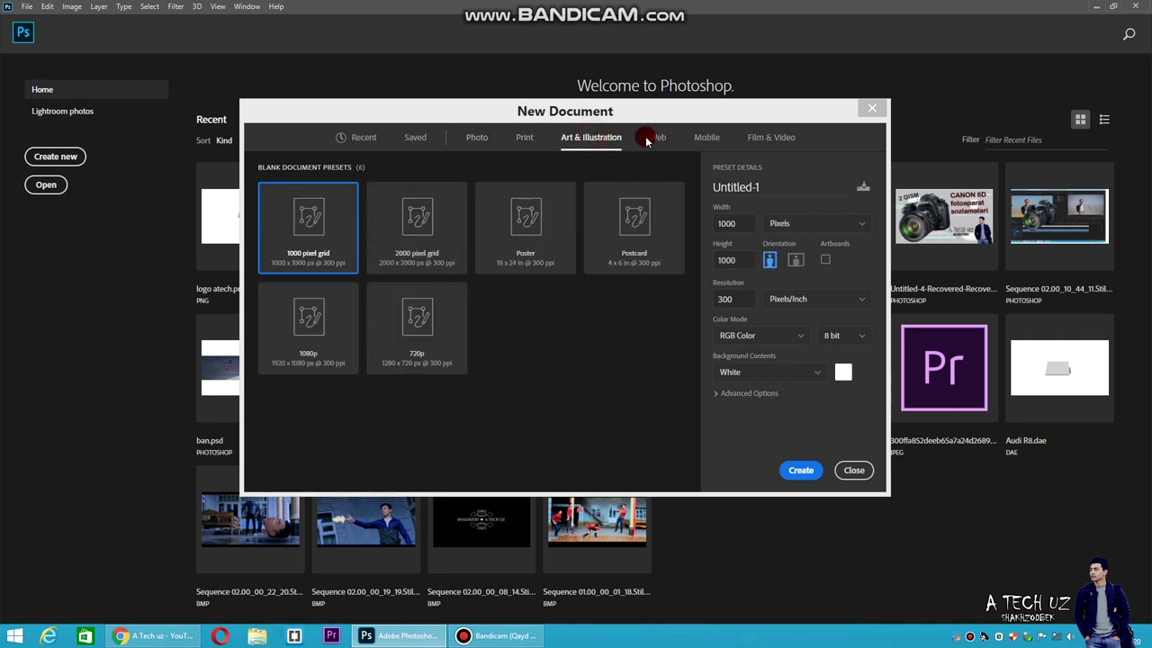
click(708, 136)
click(765, 137)
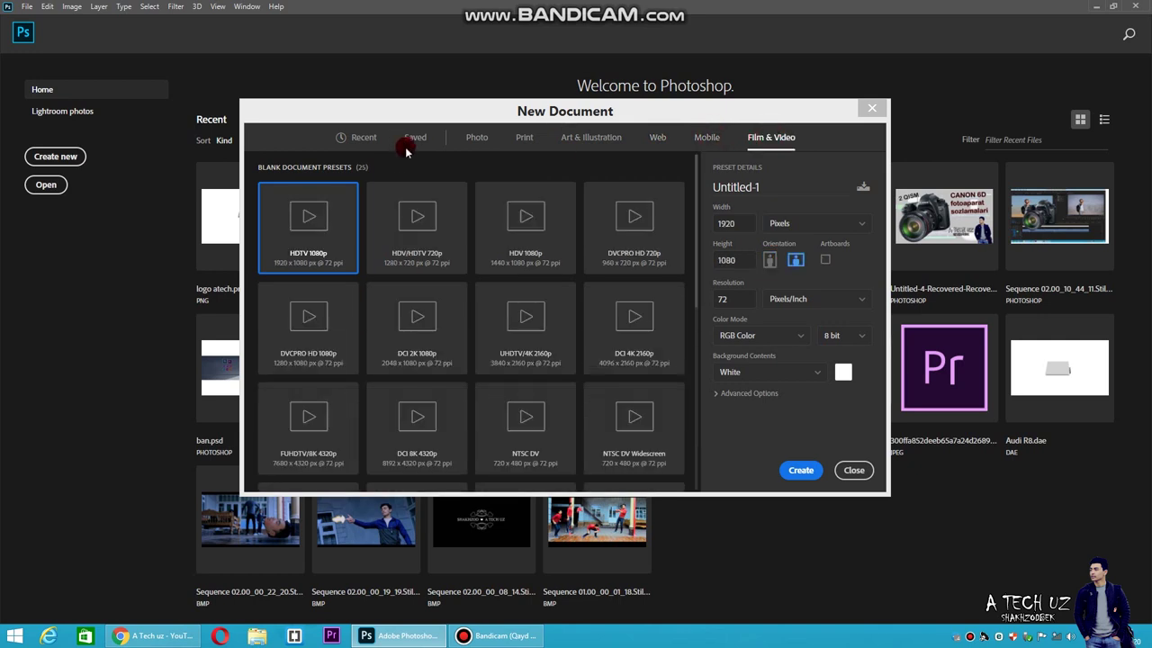
click(362, 139)
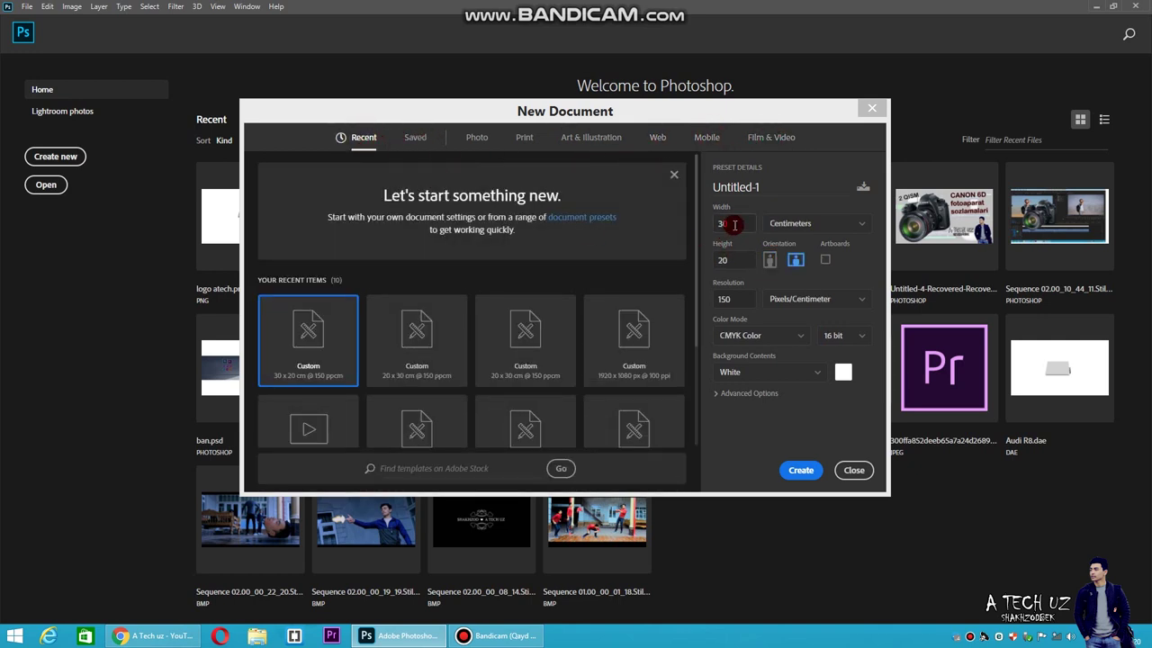
- Name the document '1 dars' and keep its size units in centimetres
drag(771, 187, 702, 191)
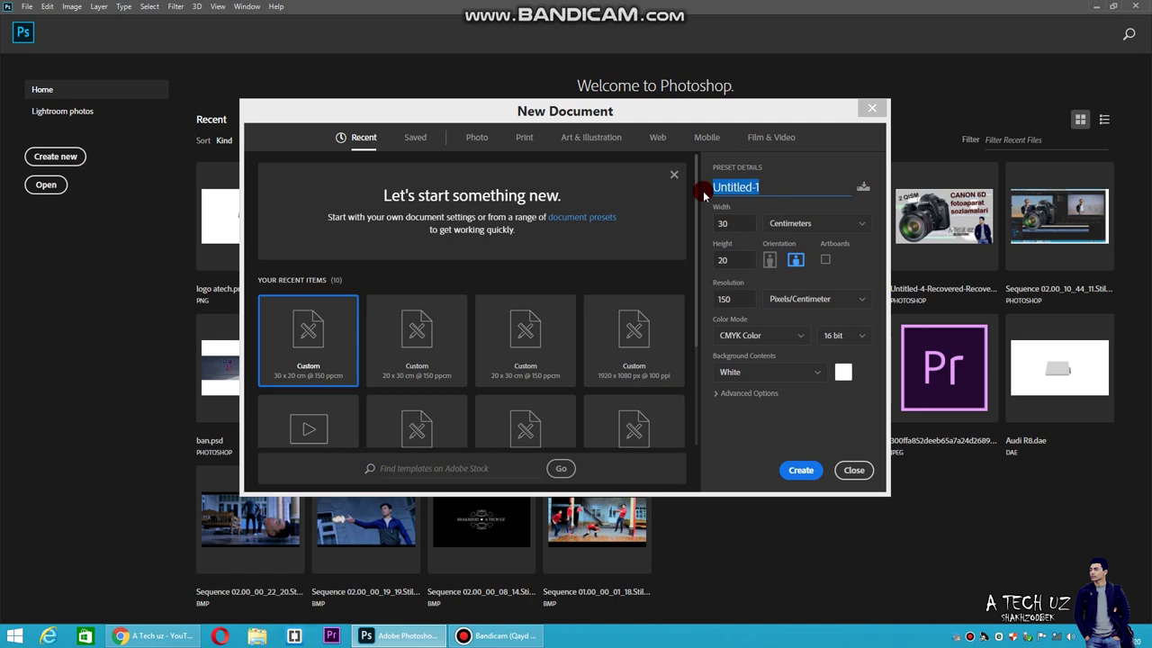
text(1 dar)
text(s)
click(736, 223)
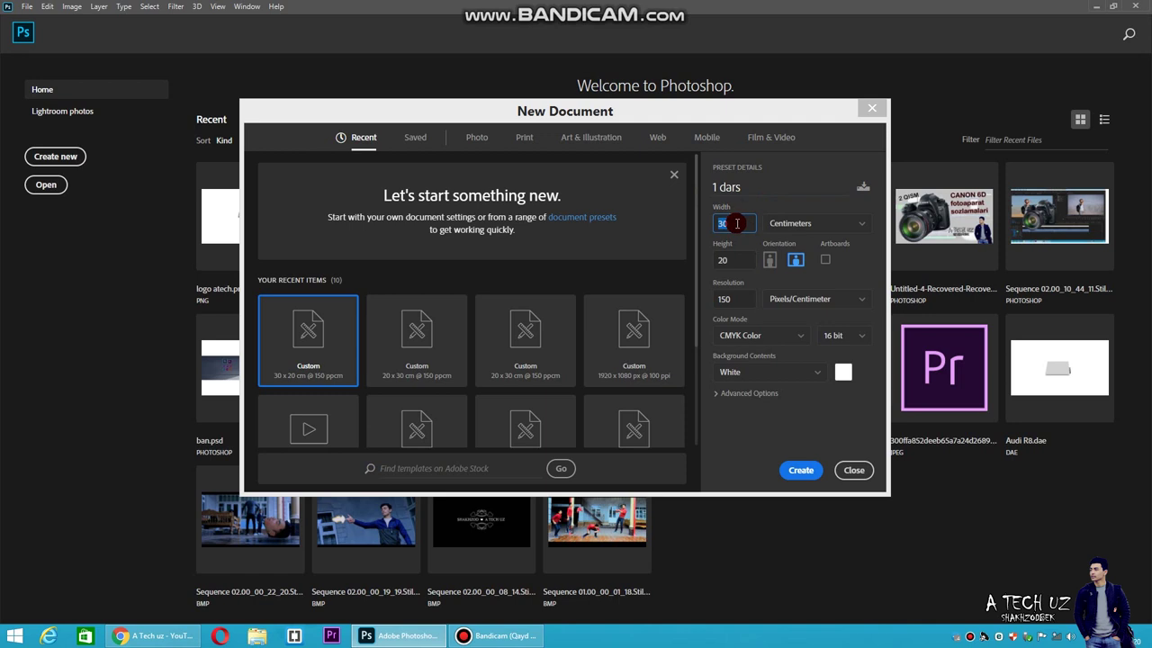
text(20)
drag(736, 224, 790, 230)
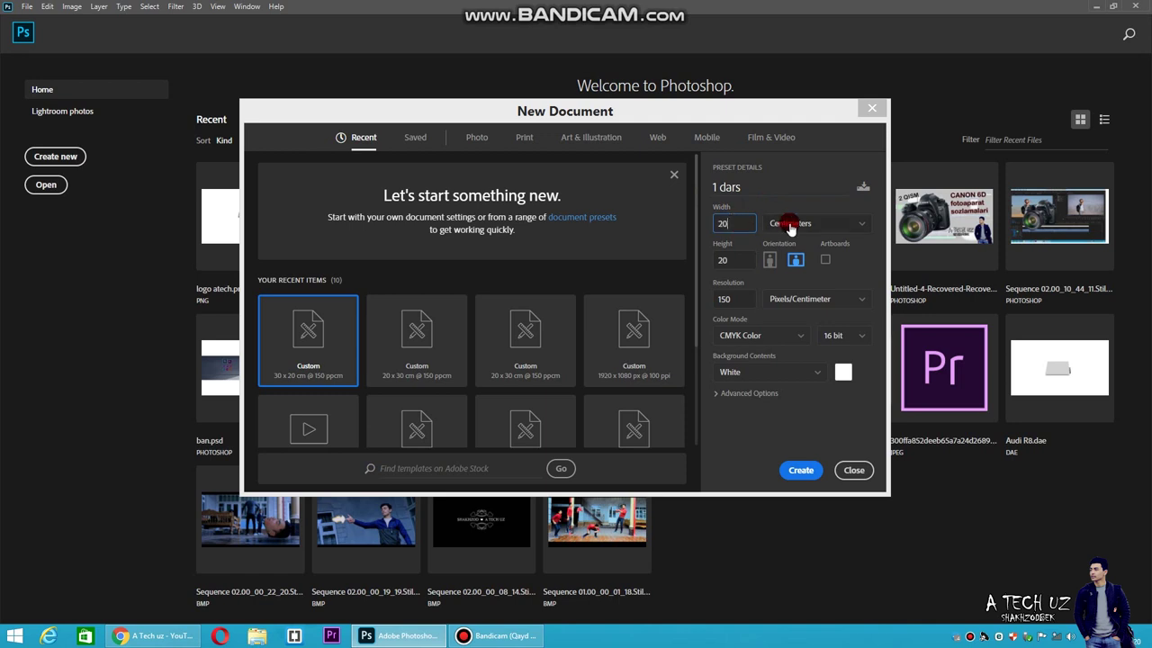
click(790, 225)
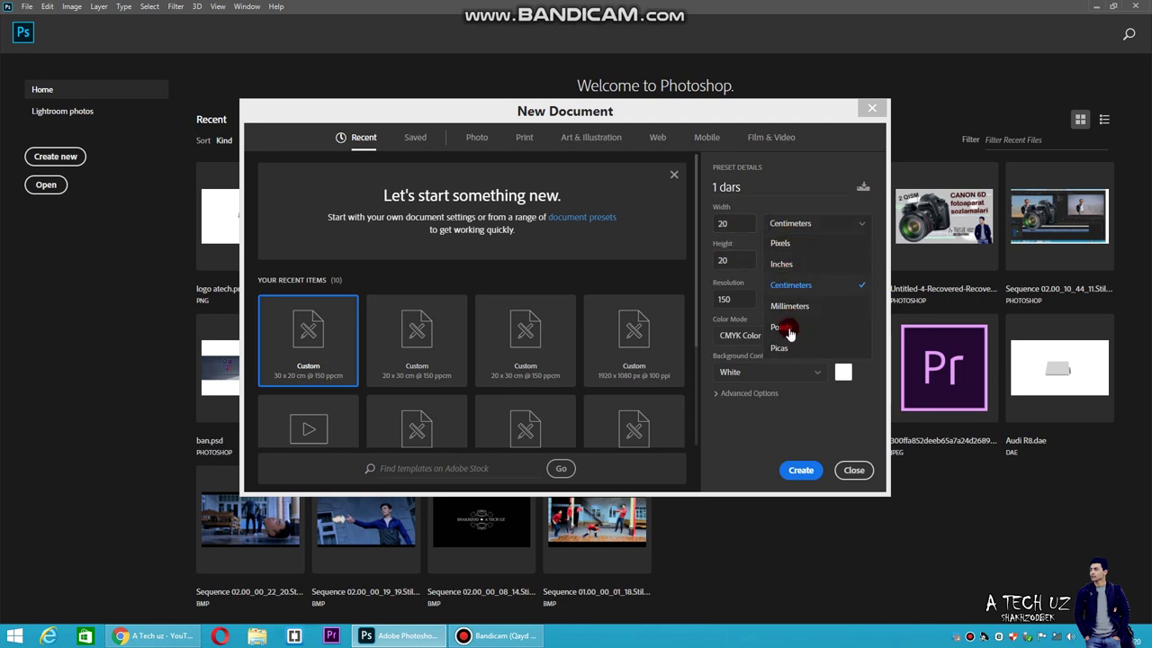
click(783, 284)
click(801, 224)
click(796, 286)
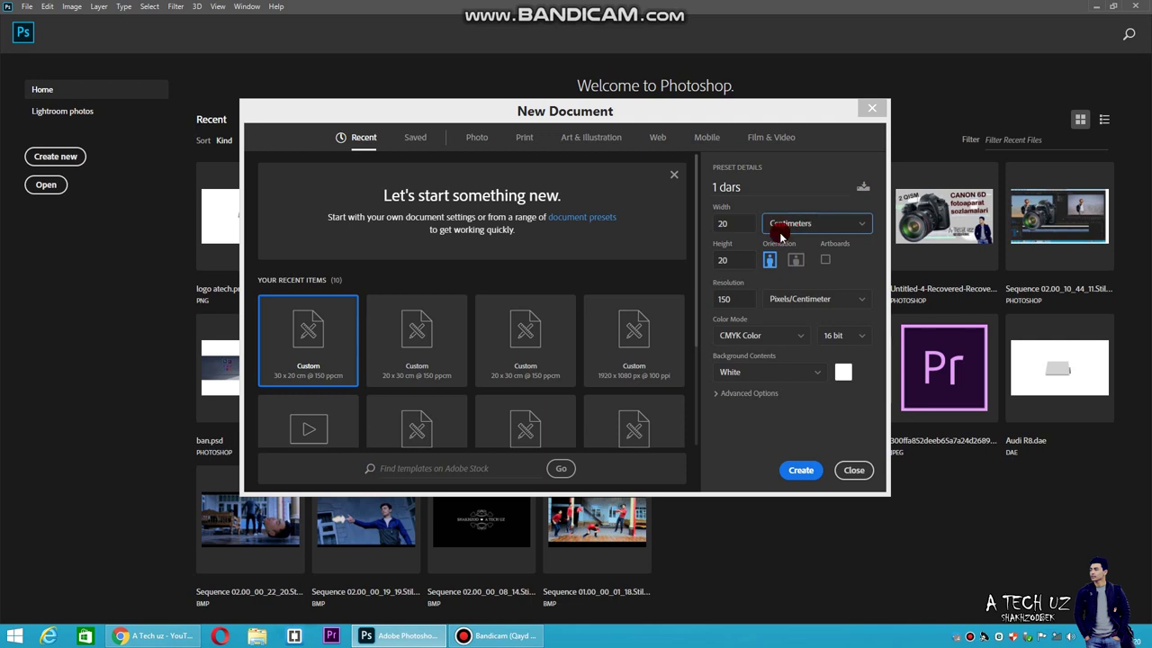
- Set the document size to 30 × 20 cm
double_click(718, 259)
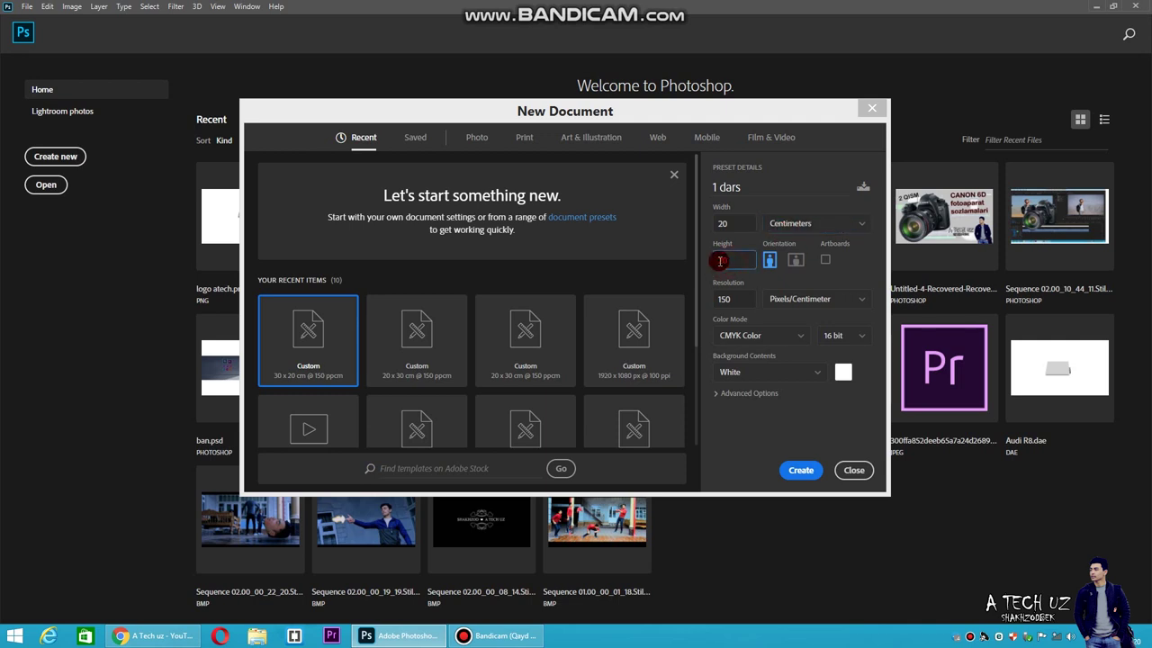
text(30)
click(757, 282)
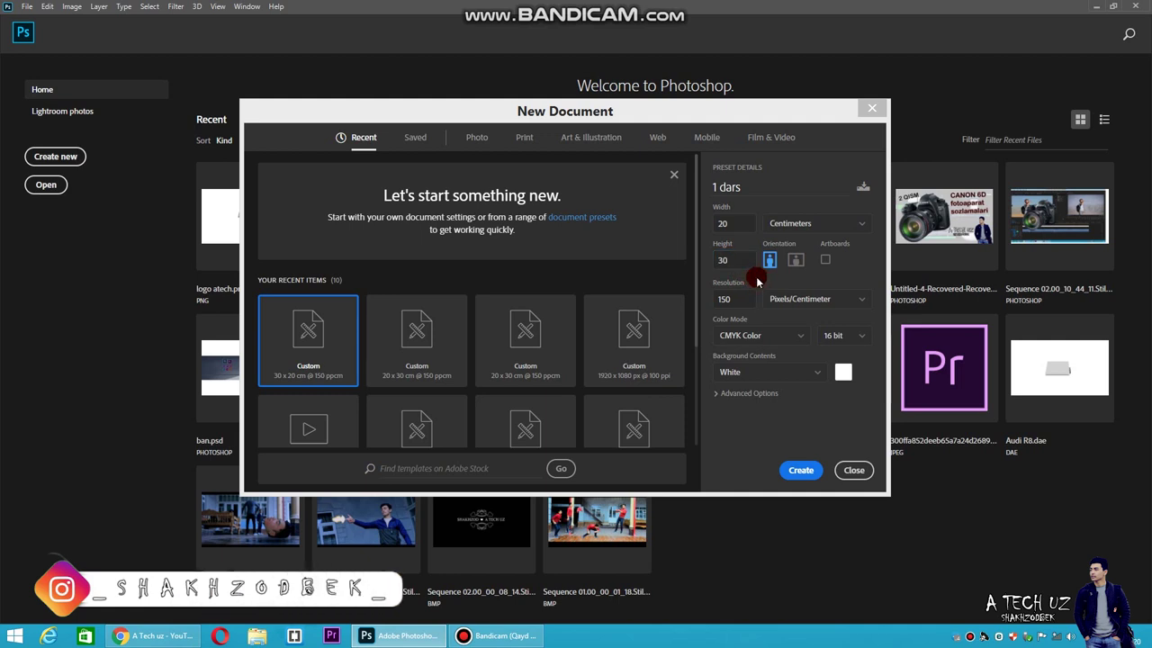
double_click(730, 225)
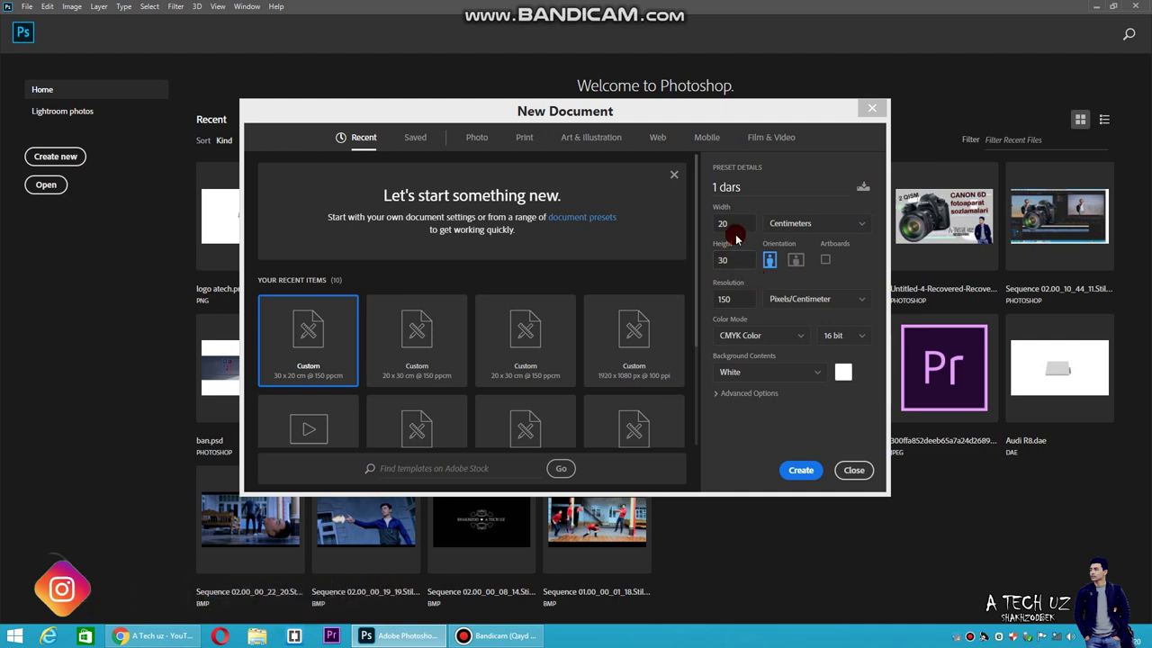
click(733, 260)
click(729, 226)
click(735, 261)
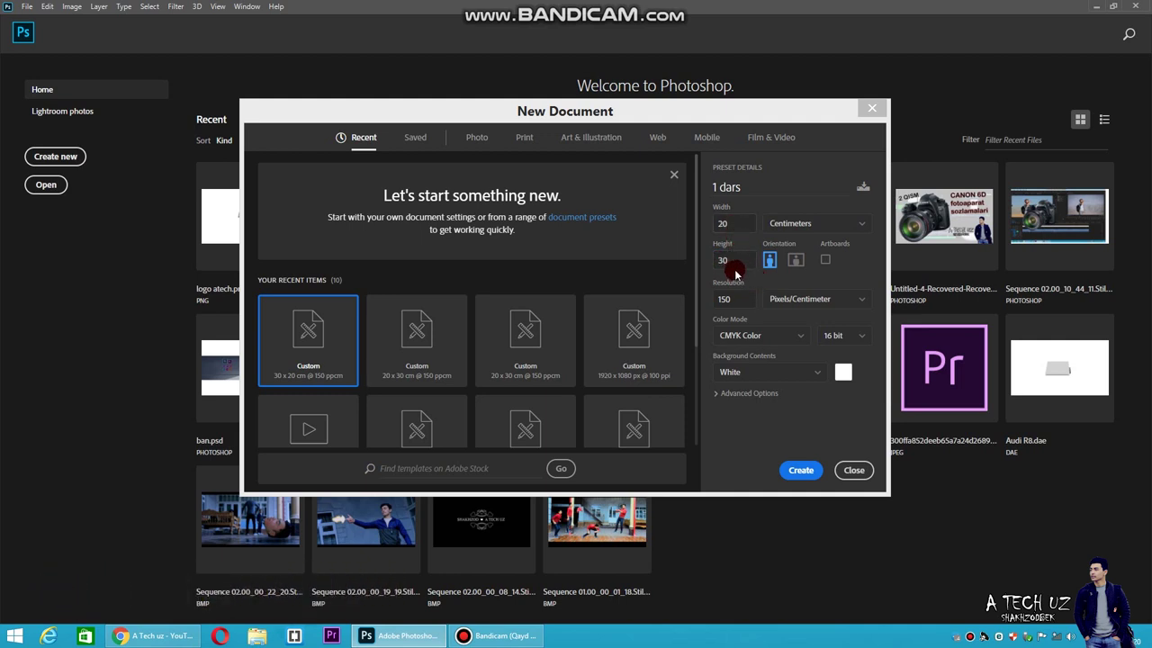
click(795, 262)
- Set Landscape orientation and select the 150 resolution value for editing
click(729, 225)
click(730, 260)
click(736, 225)
click(733, 260)
click(734, 225)
click(731, 260)
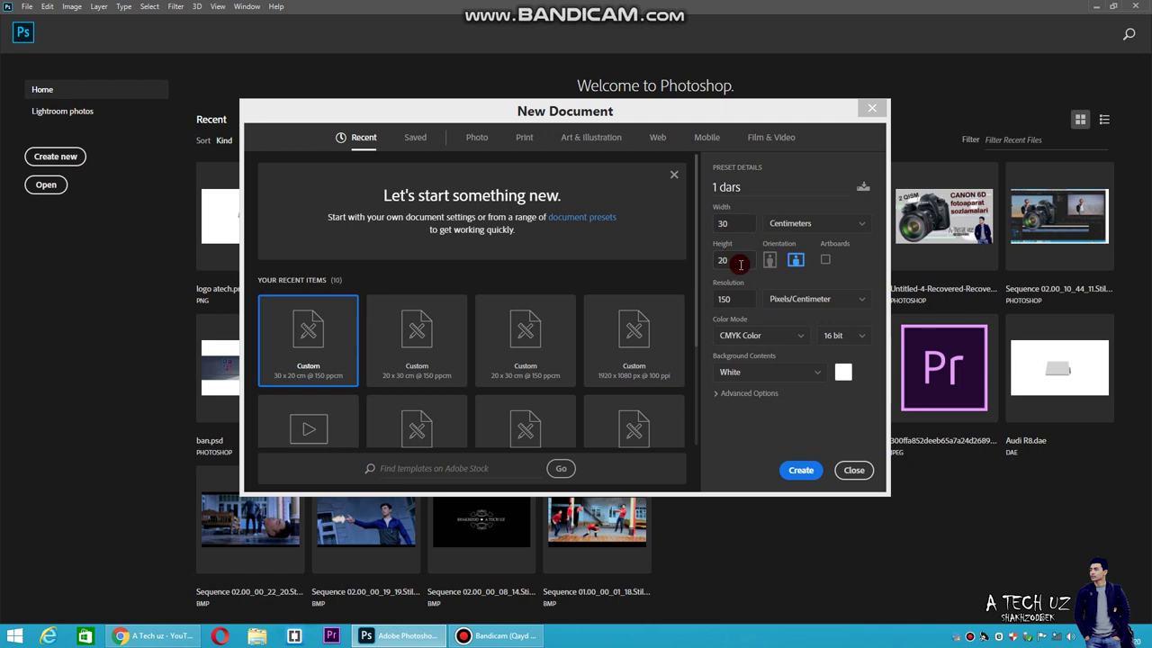
click(796, 260)
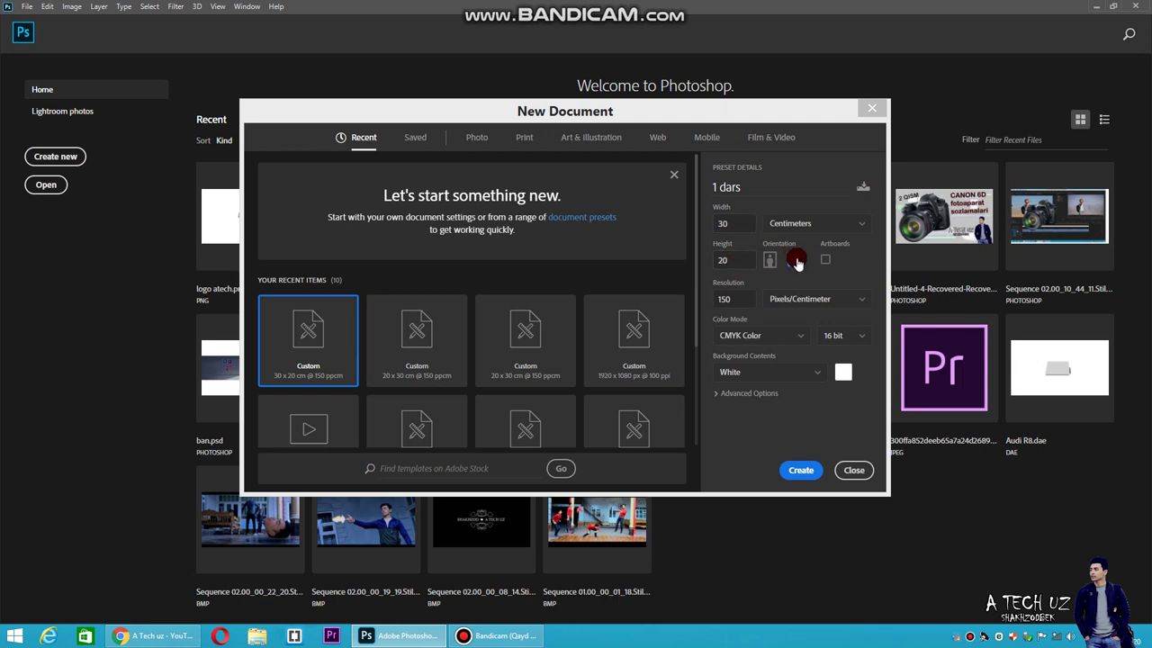
click(729, 299)
double_click(744, 300)
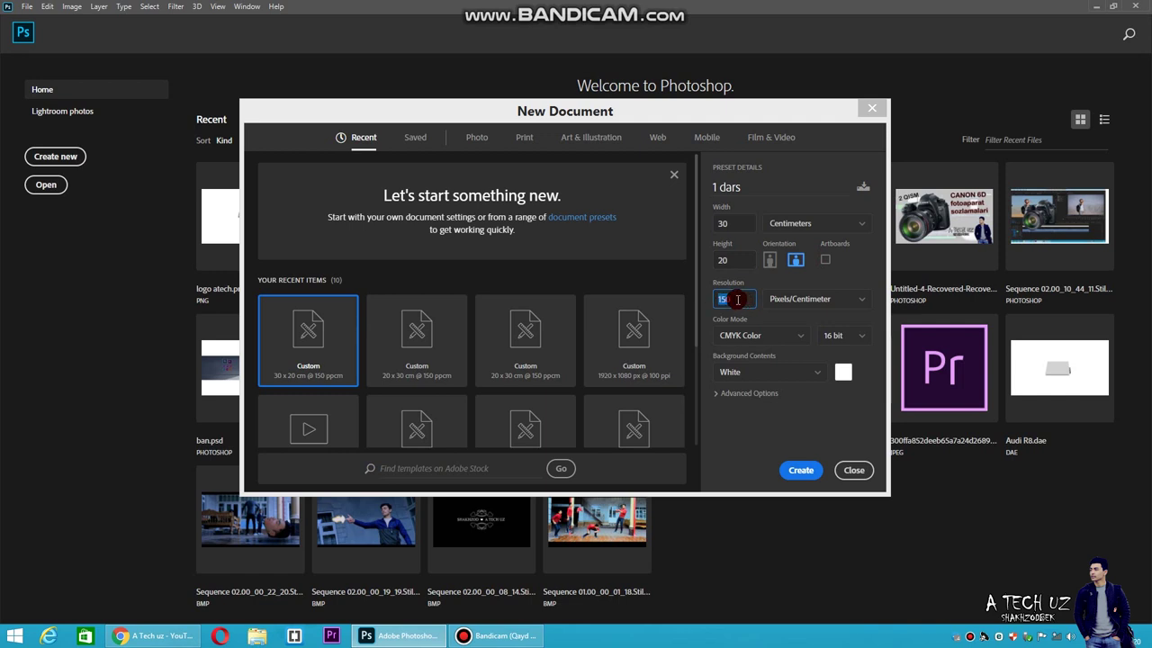
- Re-enter the resolution, keeping it in Pixels/Centimeter
text(7)
drag(720, 298, 745, 300)
click(795, 300)
click(804, 337)
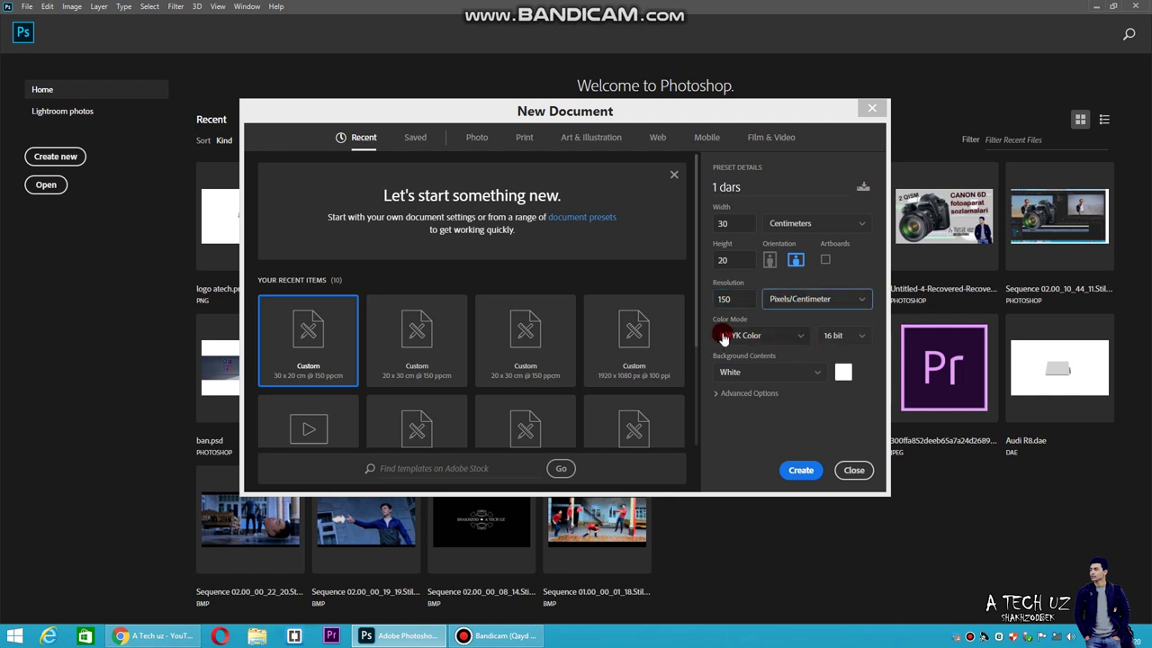
- Set RGB Color mode with a White background and create the document
click(756, 341)
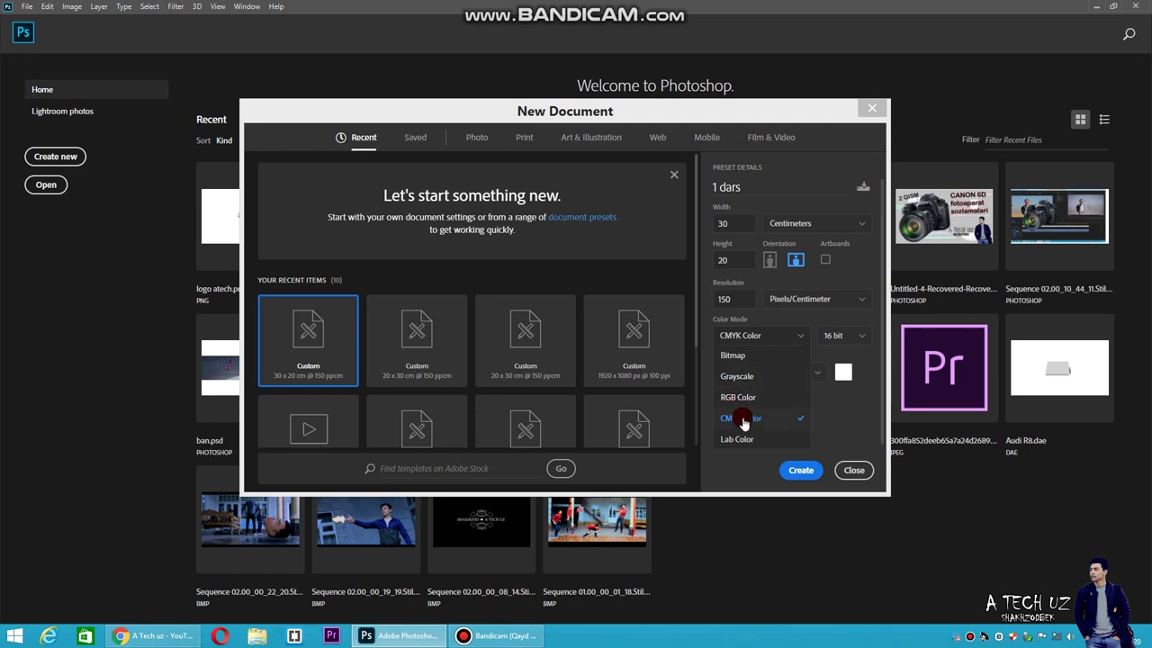
click(743, 420)
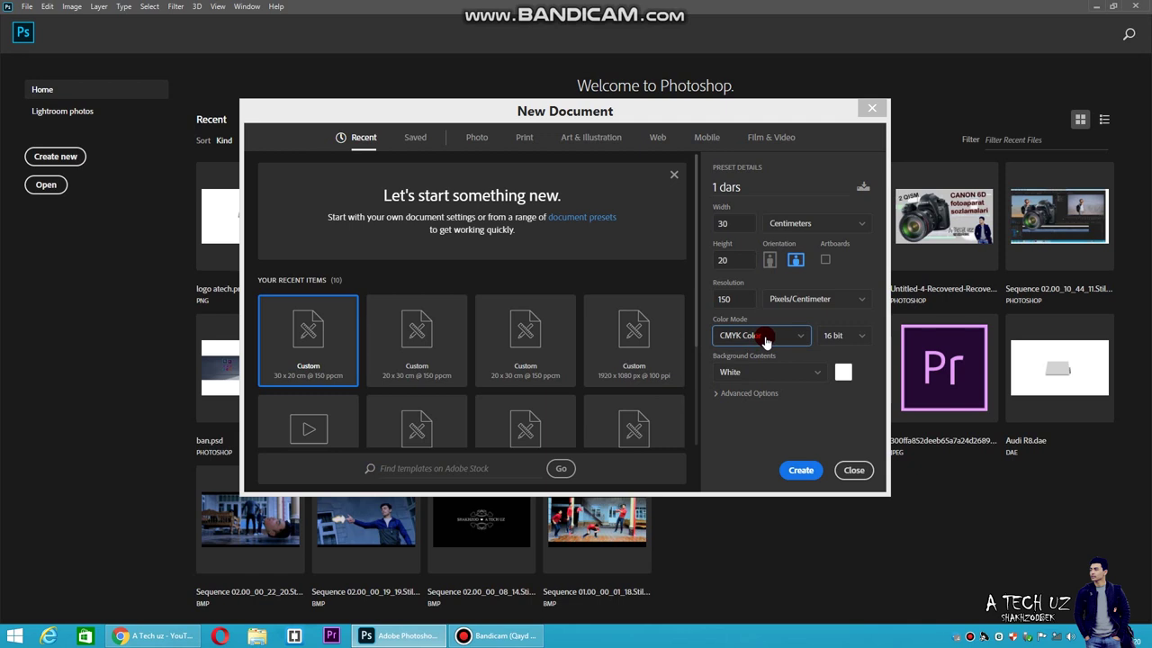
click(764, 338)
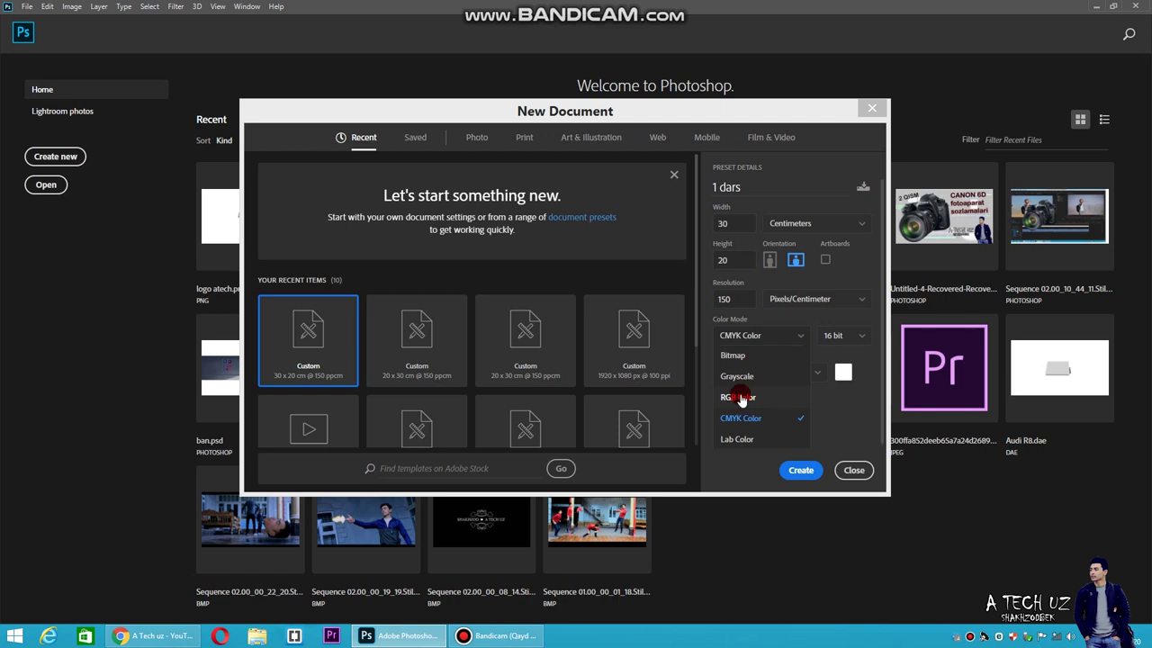
click(740, 398)
click(768, 380)
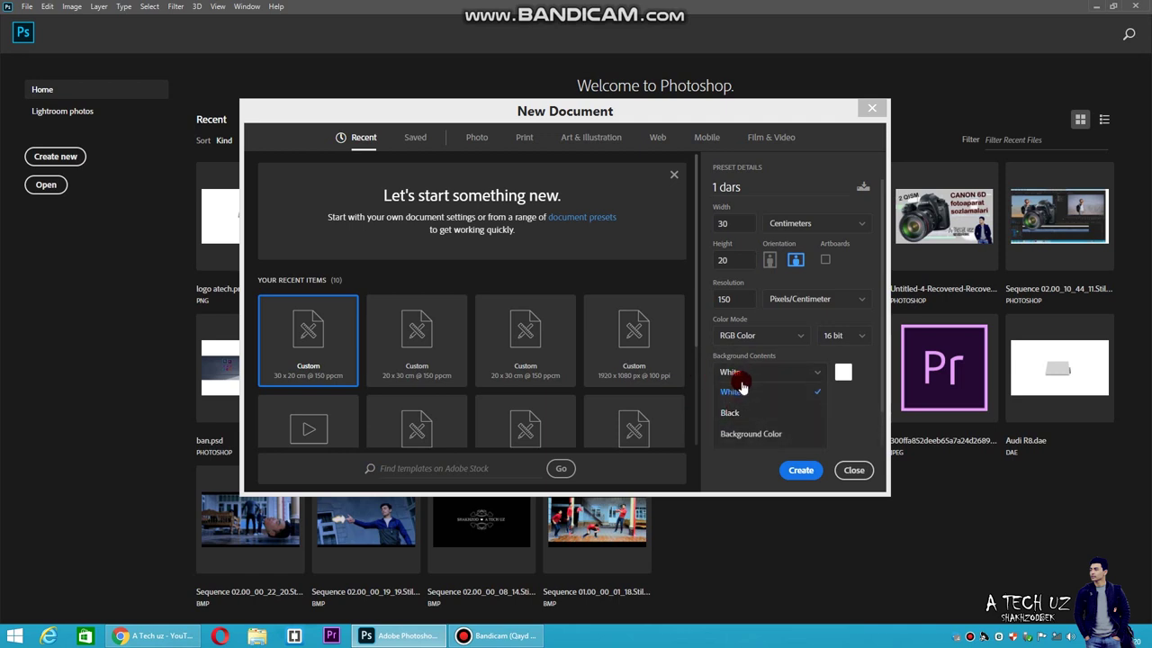
click(744, 376)
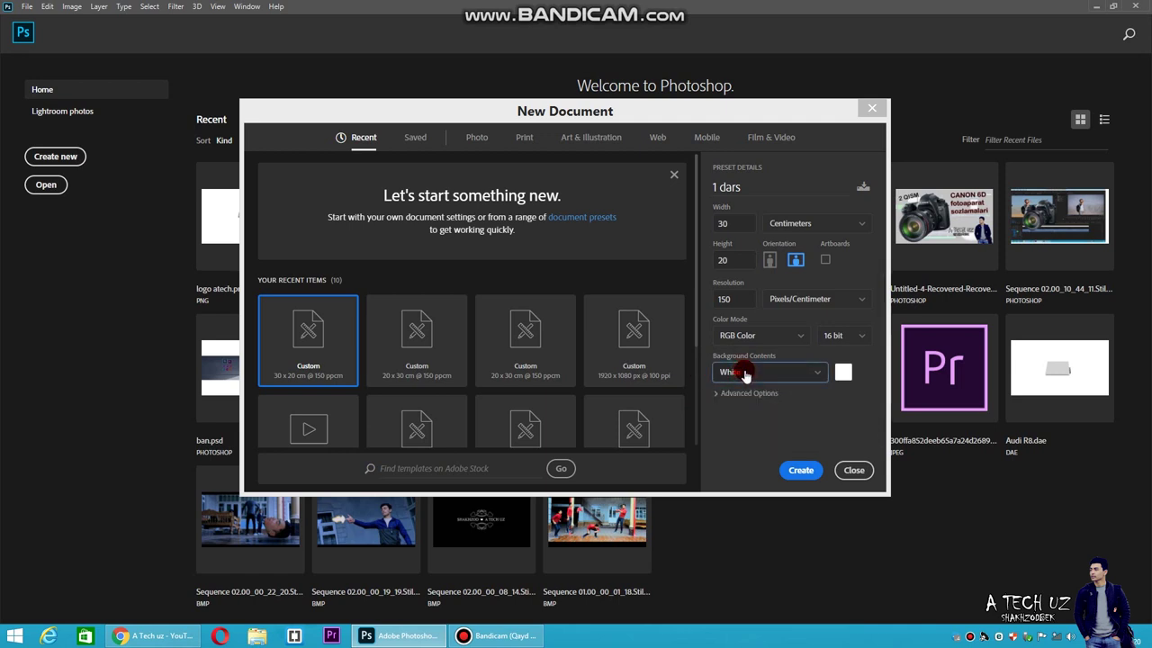
click(801, 472)
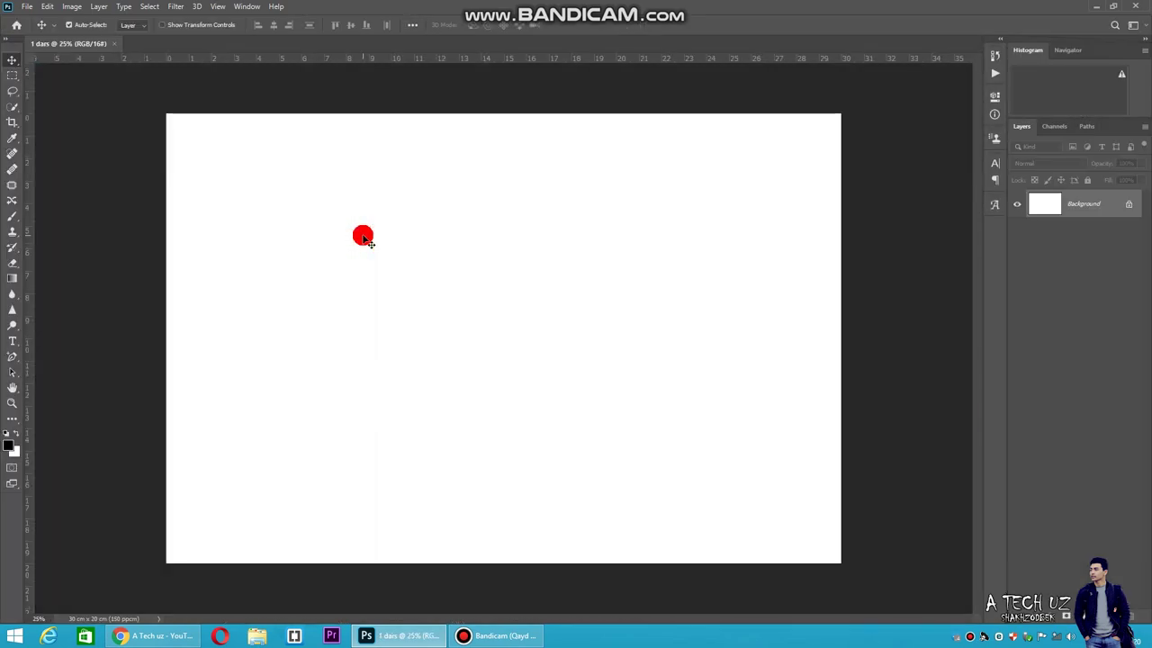
- Unlock the Background into Layer 0 and browse the menu bar, including 3D commands
click(1129, 204)
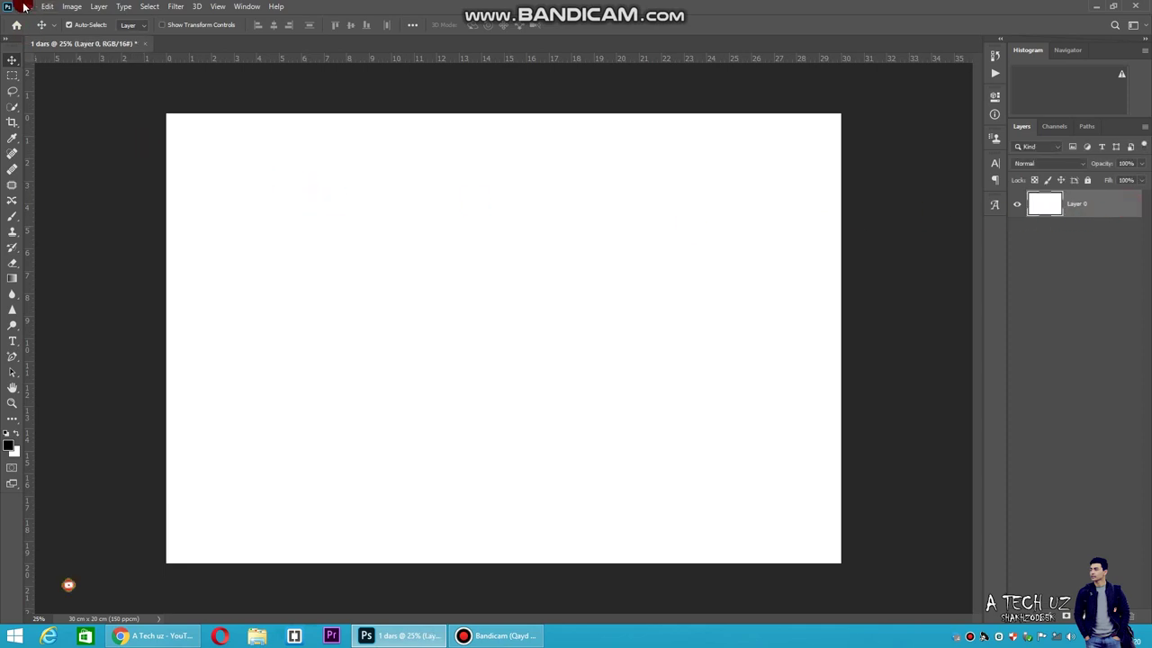
click(27, 6)
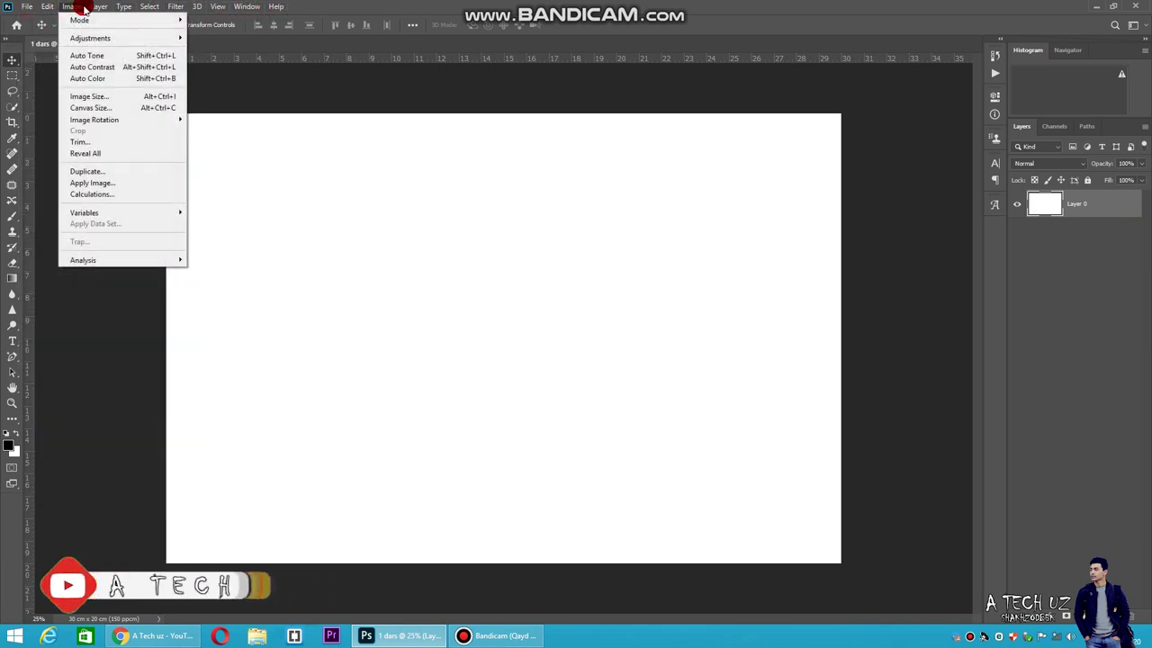
click(99, 7)
click(190, 7)
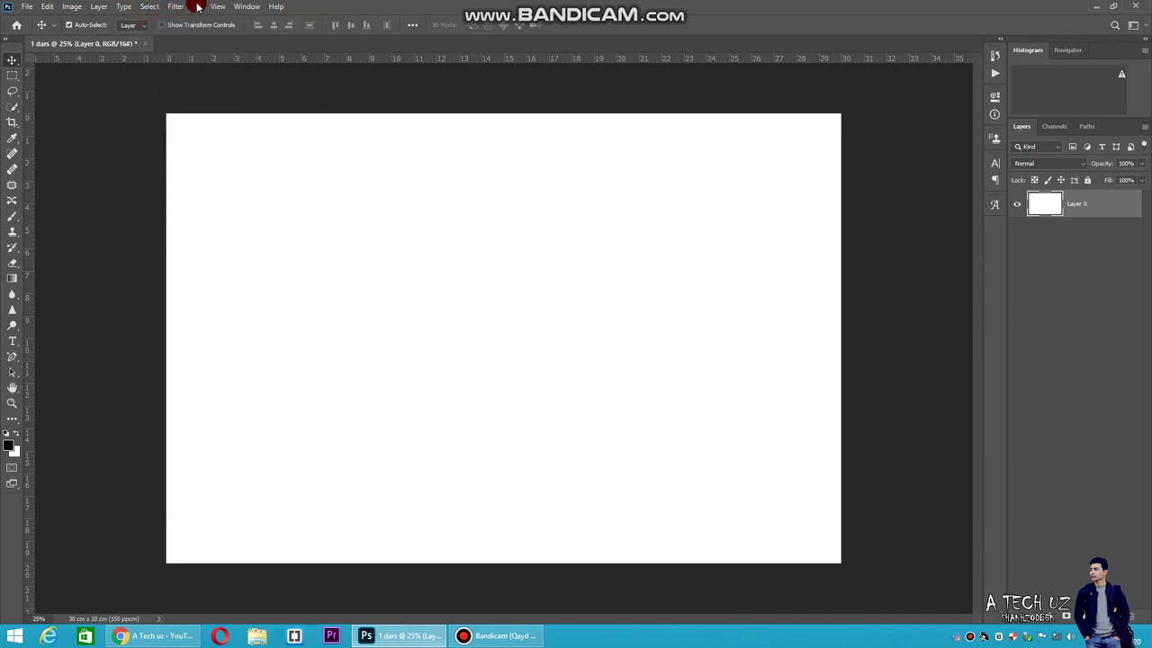
click(246, 6)
click(269, 6)
click(85, 93)
- Try the Lasso, Crop, Healing and Content-Aware Move tools, return to Move, and deselect Layer 0
click(11, 76)
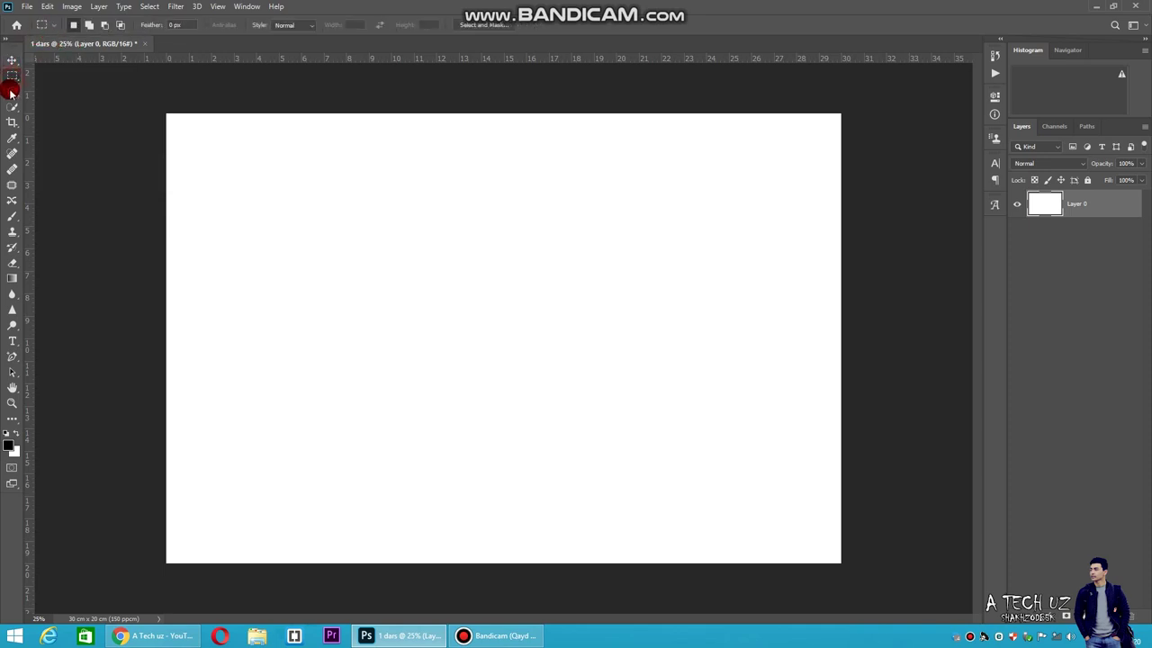
click(12, 60)
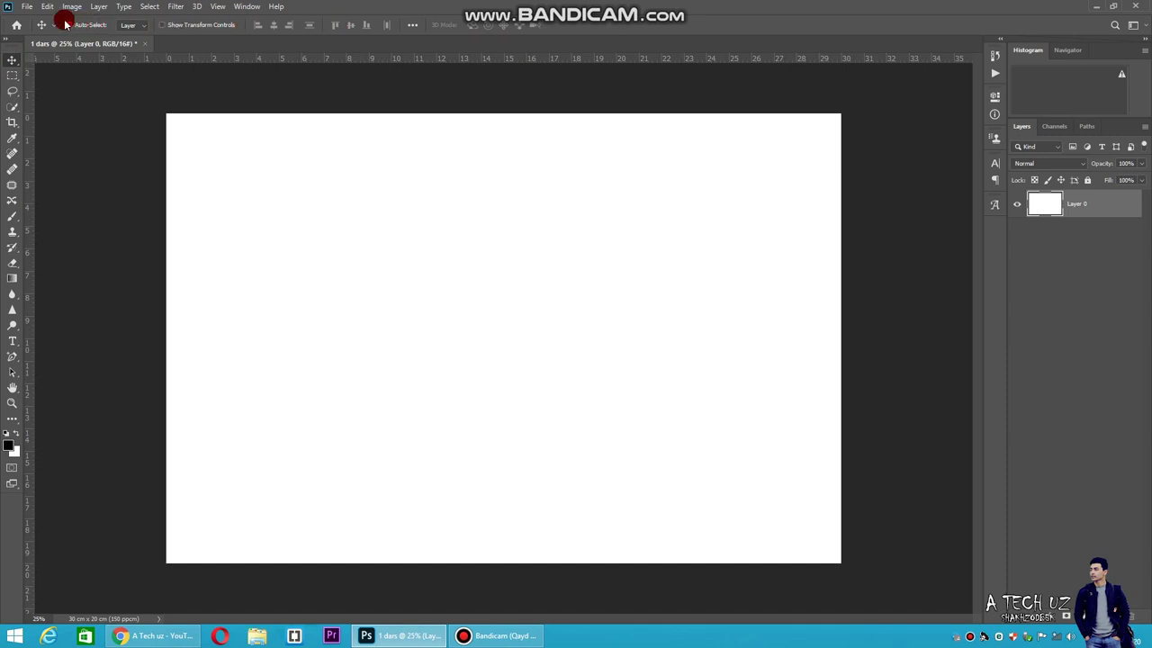
click(12, 88)
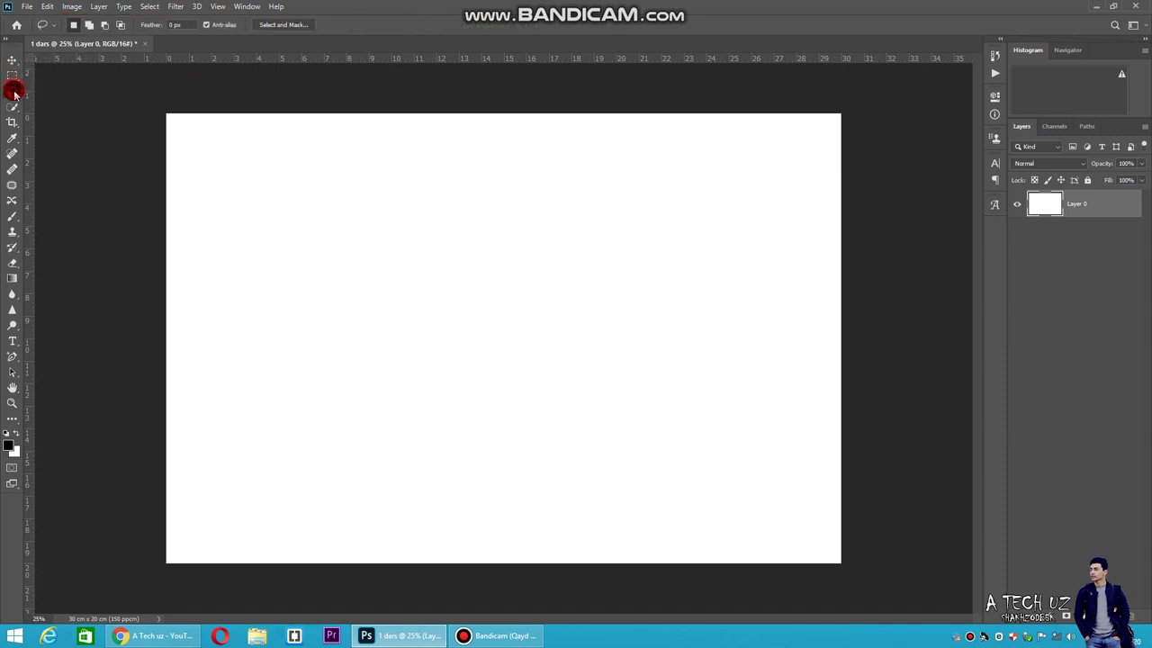
click(11, 106)
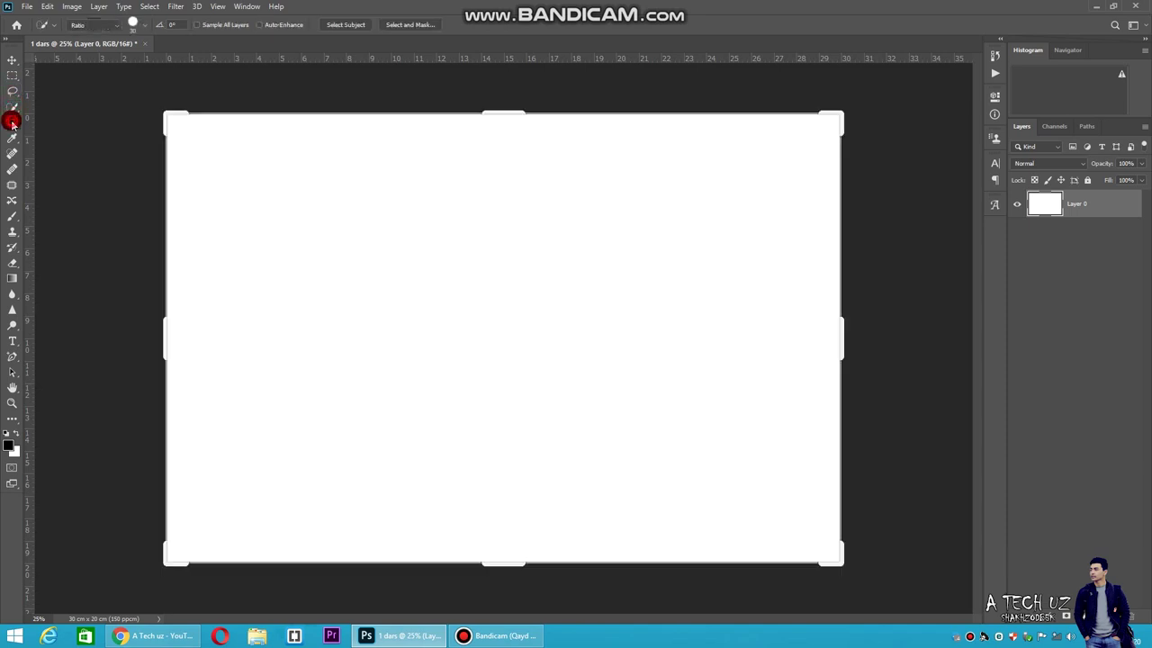
click(10, 142)
click(10, 171)
click(10, 198)
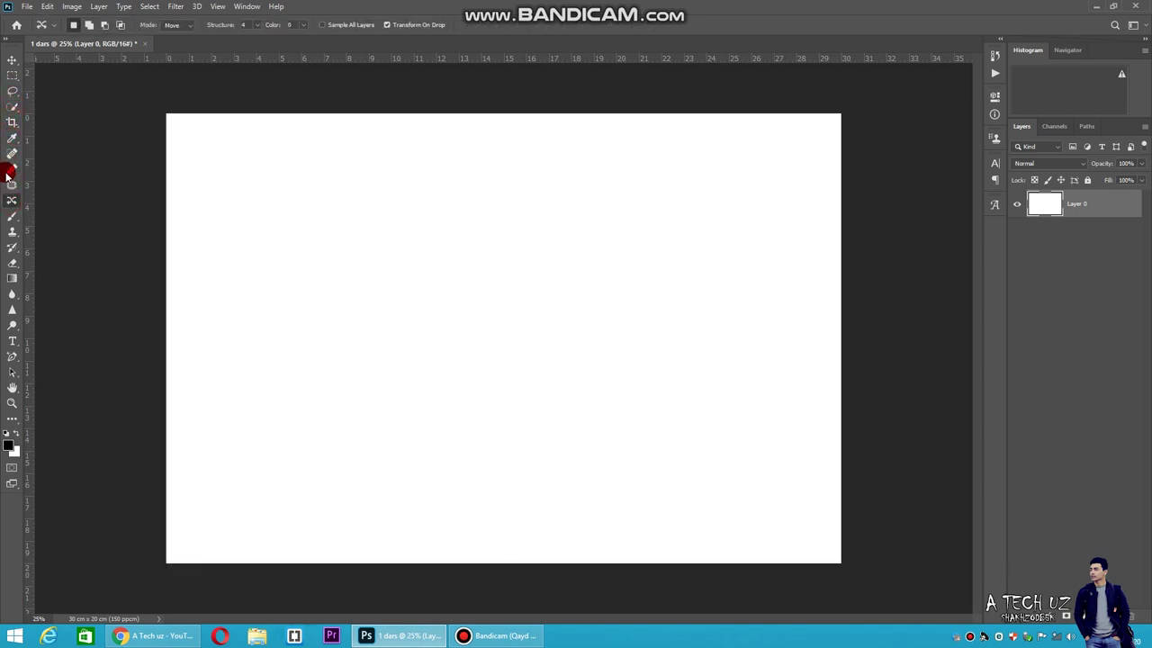
click(11, 64)
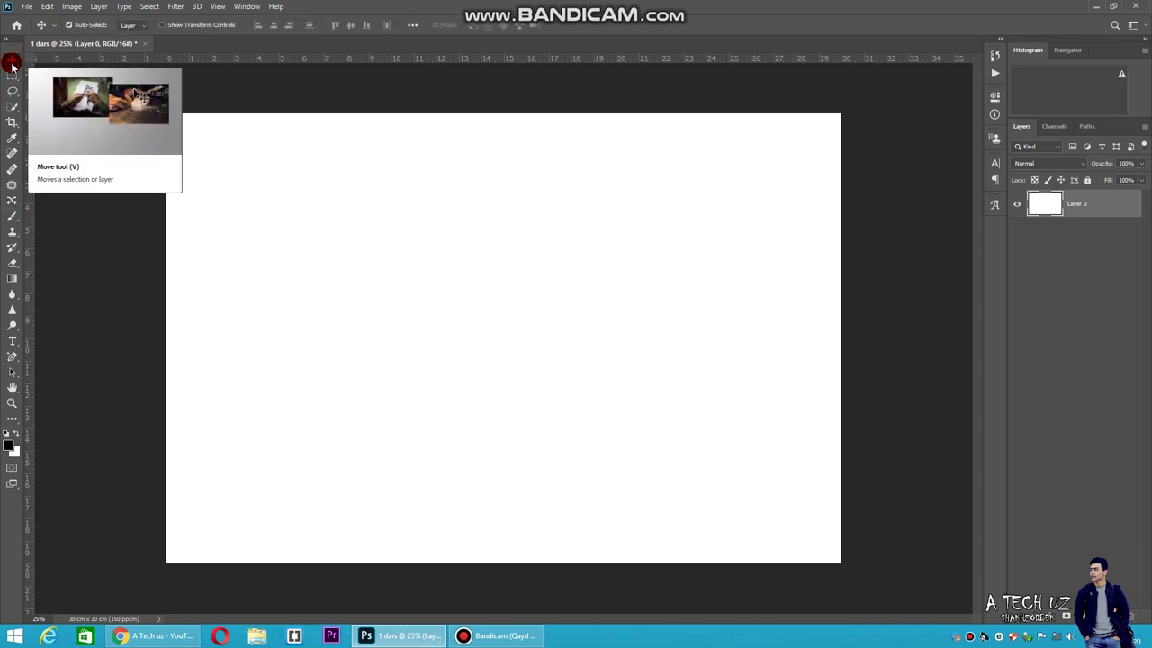
click(439, 187)
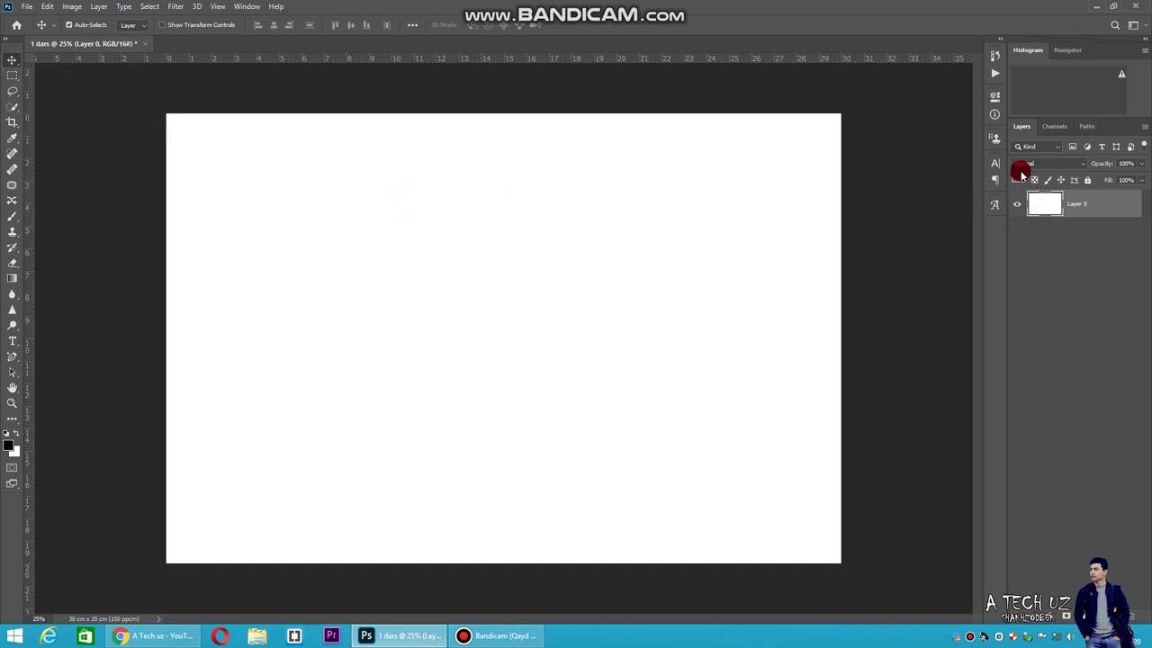
click(1022, 132)
click(1040, 225)
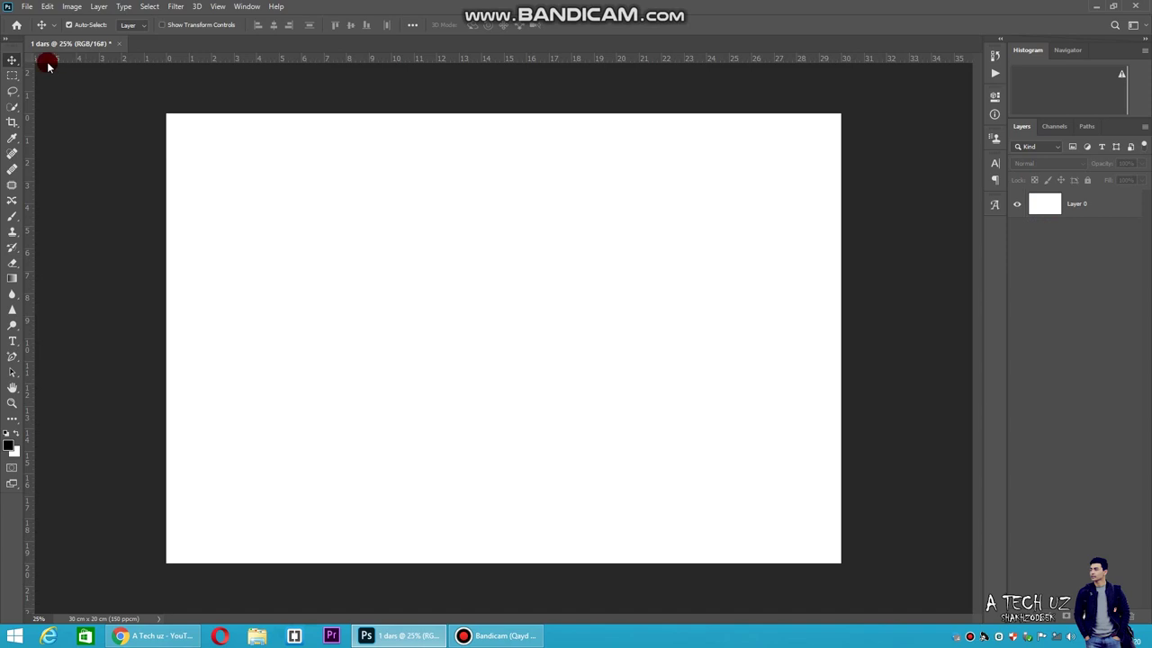
- Open the Interface preferences and preview the lighter colour themes
click(47, 7)
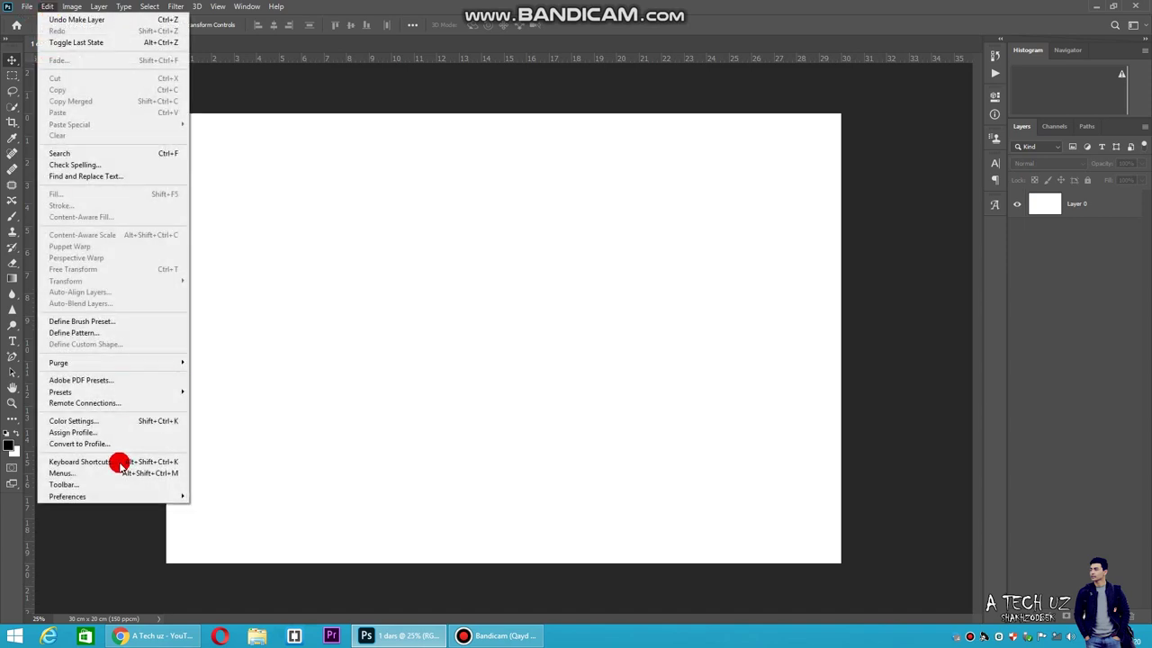
mouse_move(68, 496)
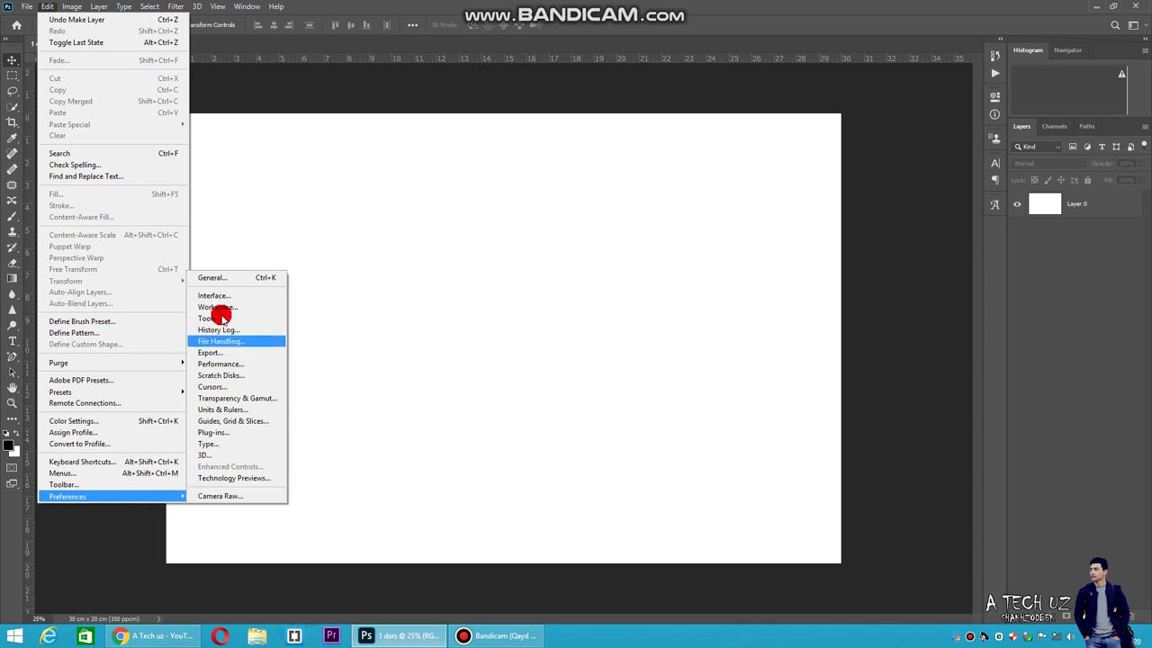
click(216, 277)
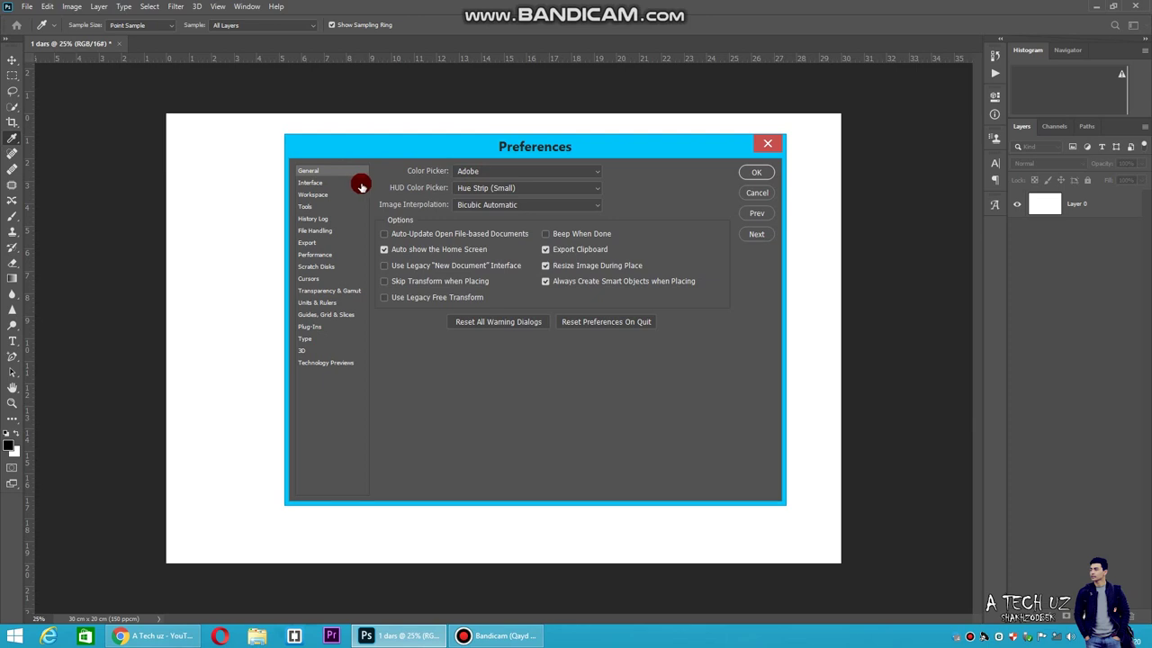
click(306, 187)
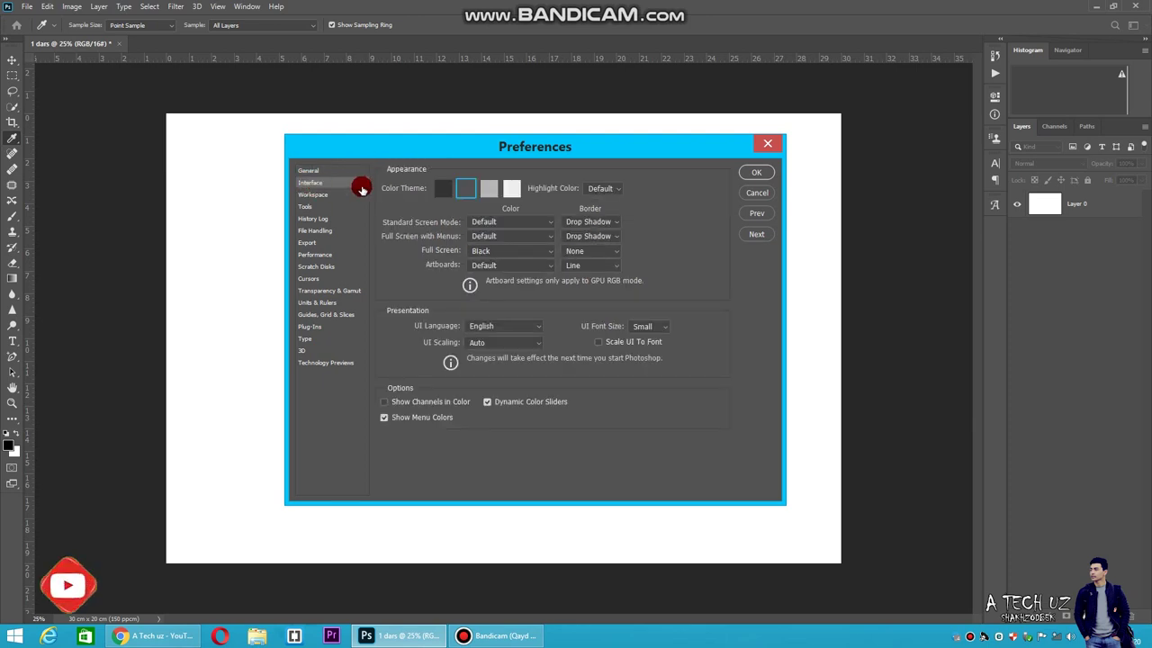
click(468, 190)
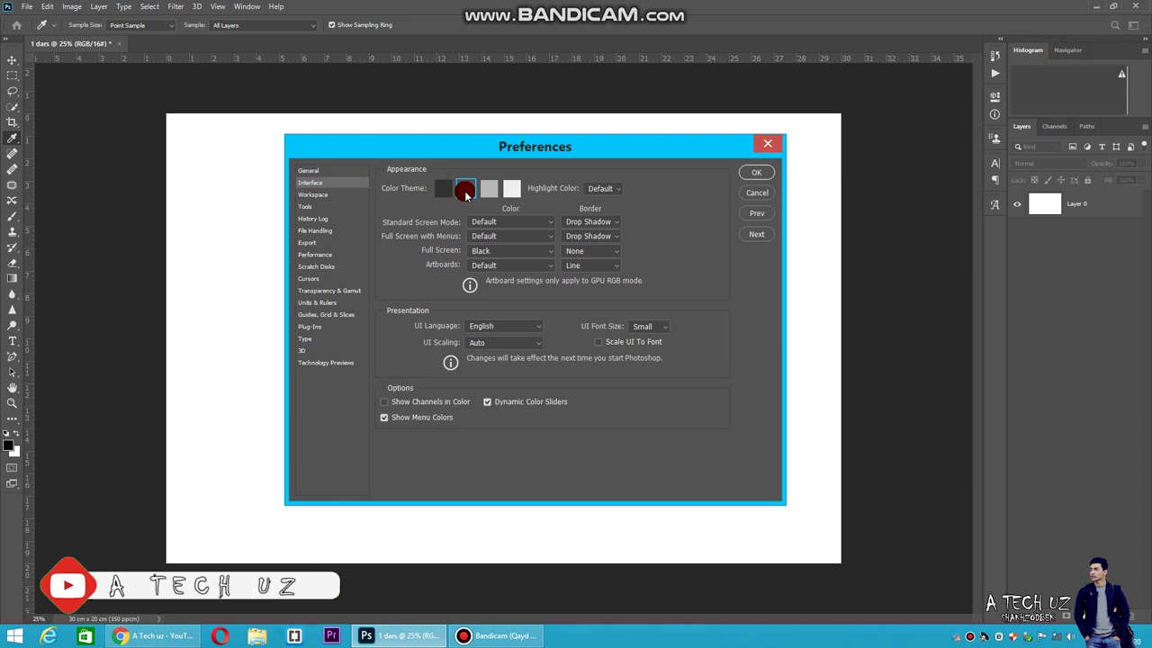
click(493, 191)
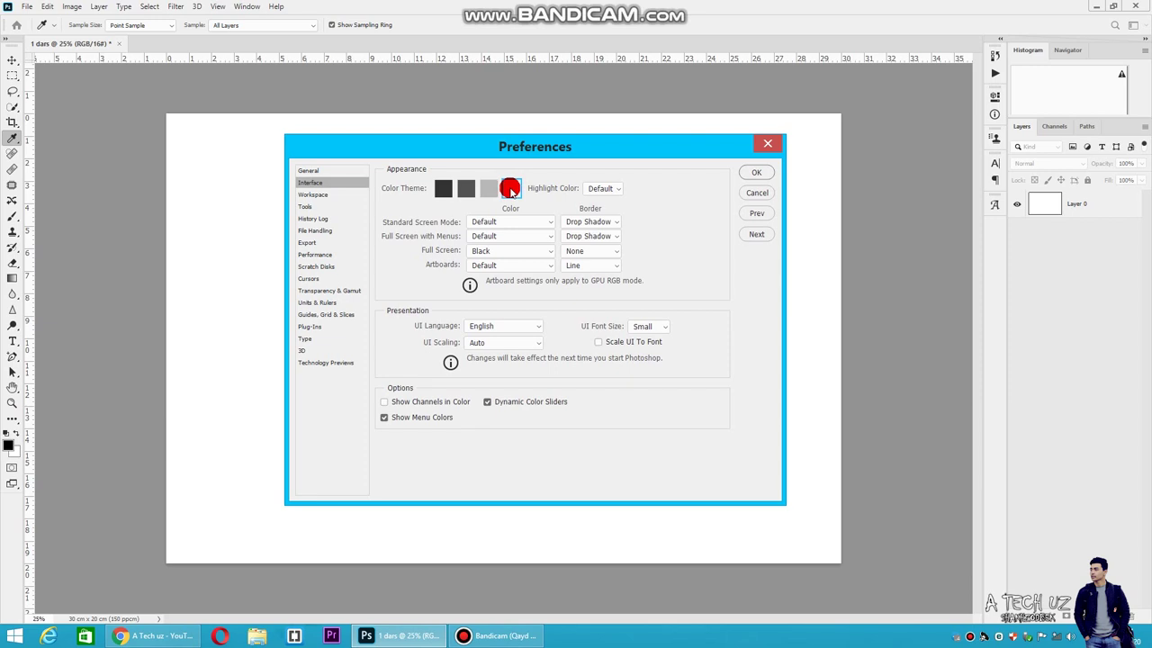
- Compare the darkest and second-darkest themes, keeping the second-darkest grey
click(485, 189)
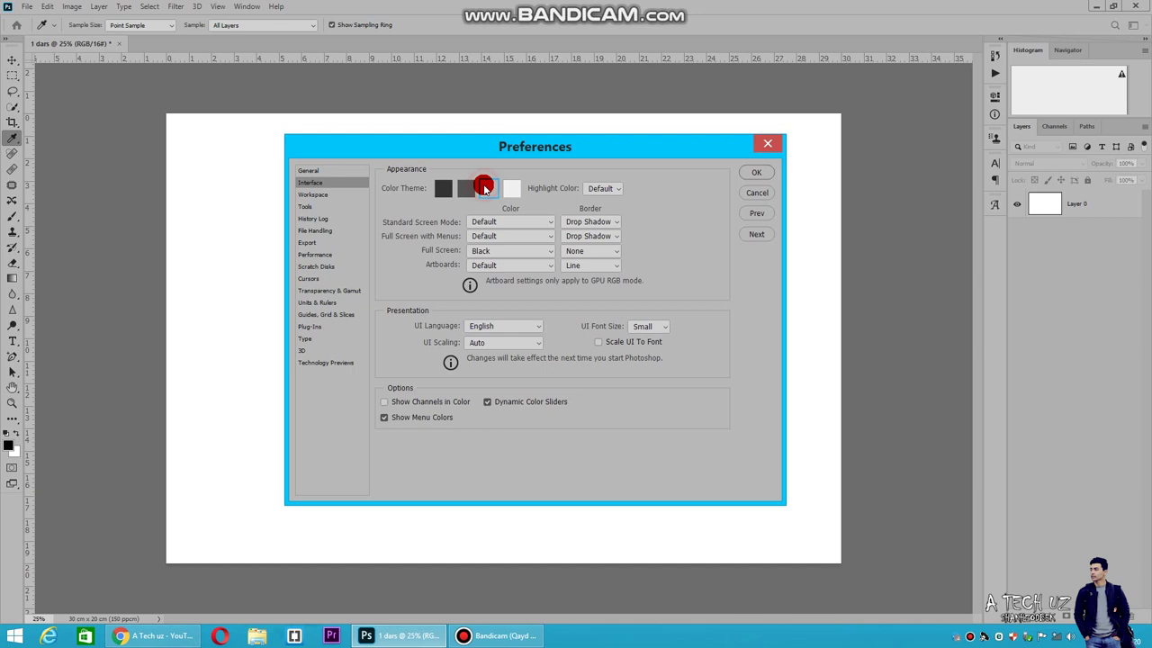
click(464, 191)
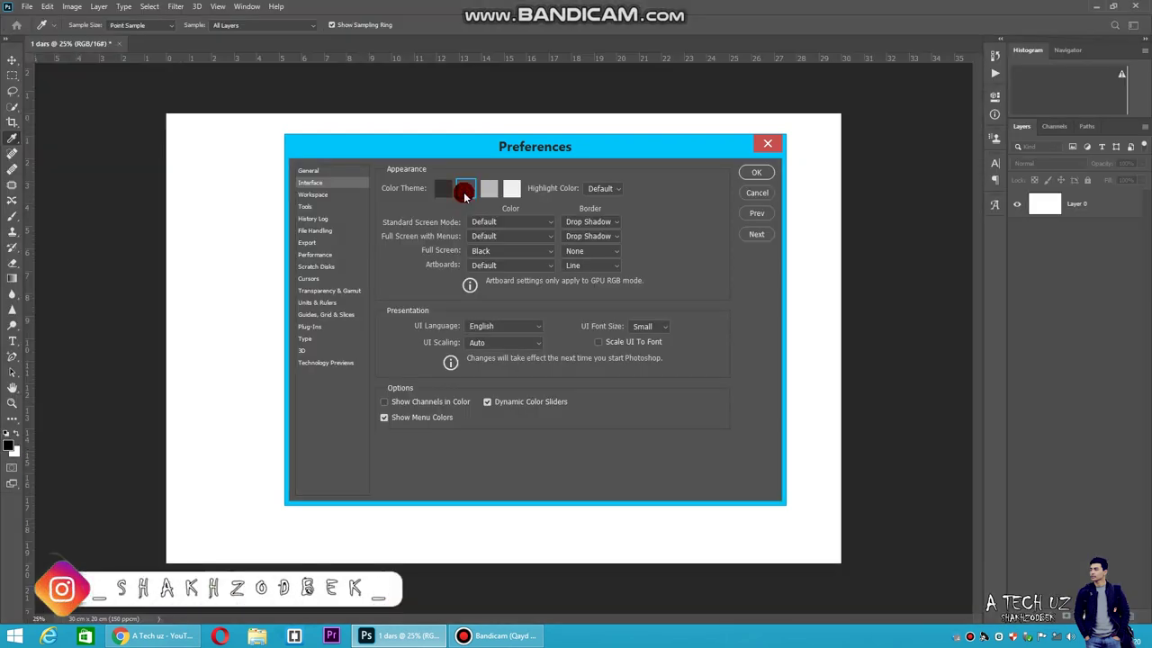
click(441, 191)
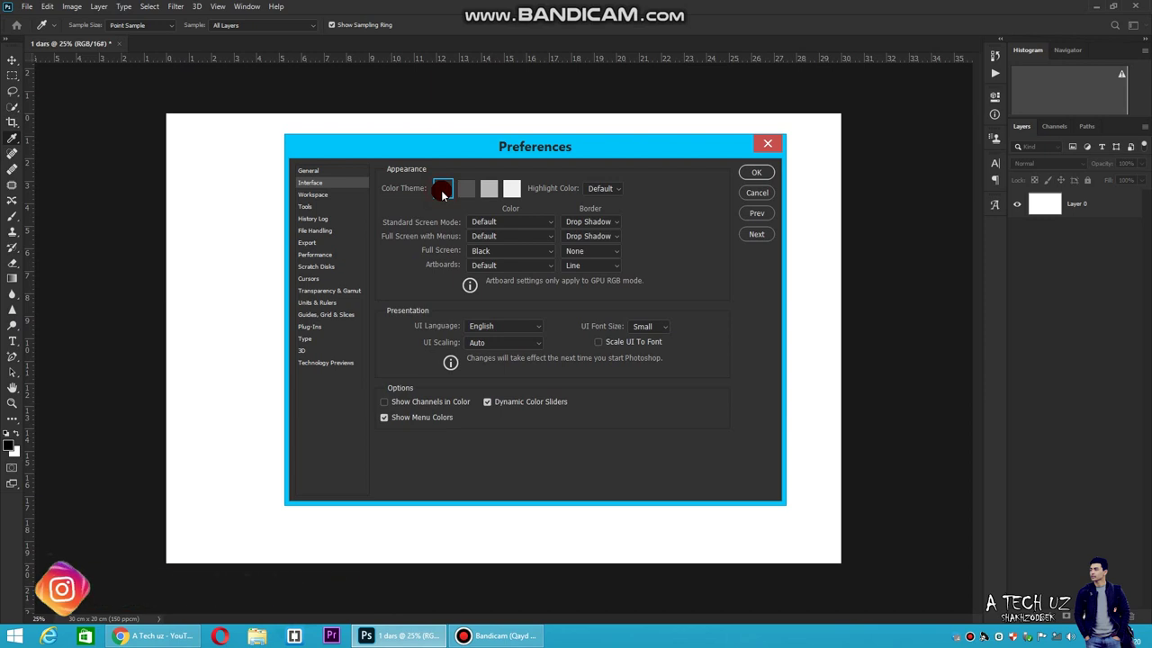
click(465, 189)
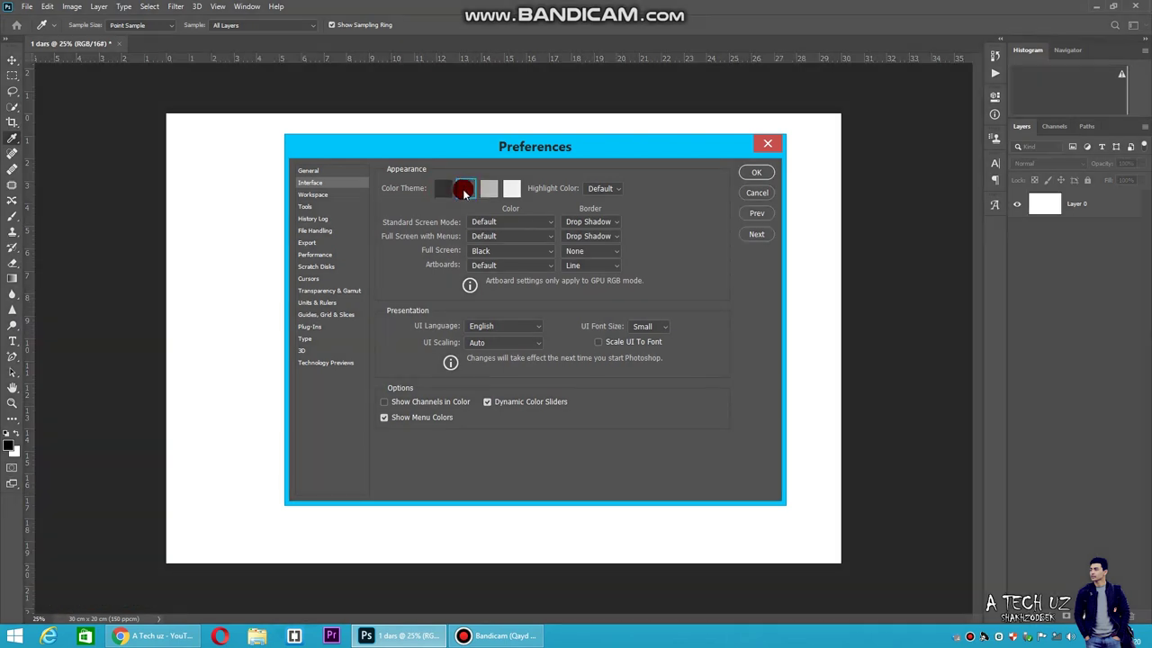
click(443, 188)
click(465, 190)
click(467, 191)
click(461, 189)
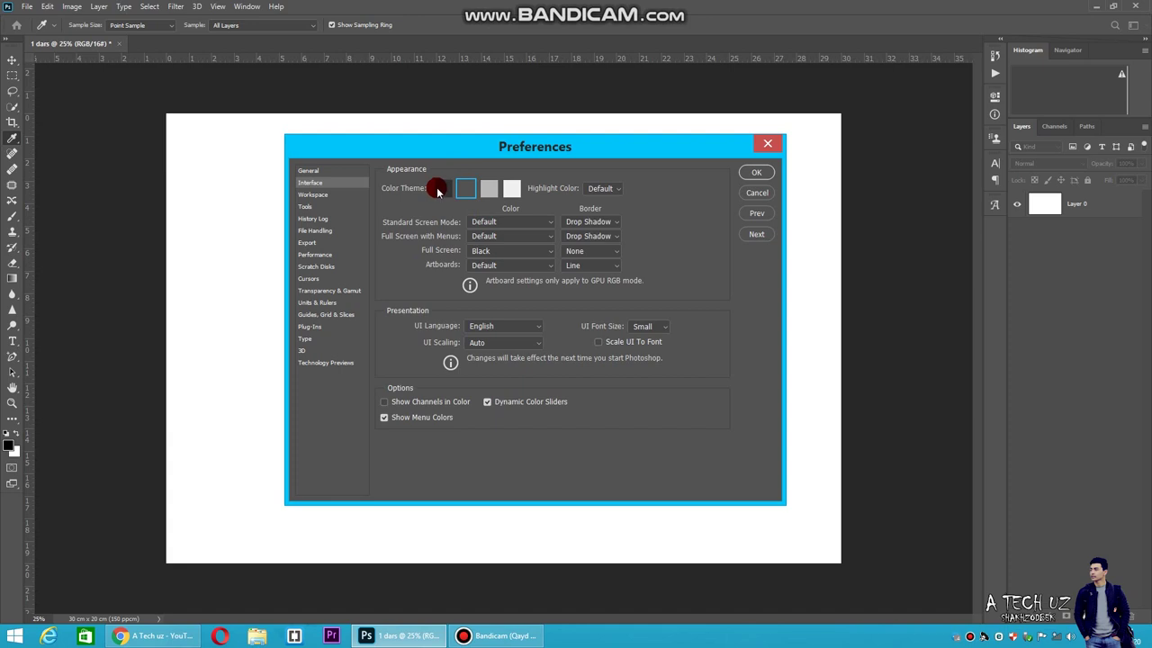
- Review File Handling and Export preferences, keeping JPG as the Quick Export format
click(309, 218)
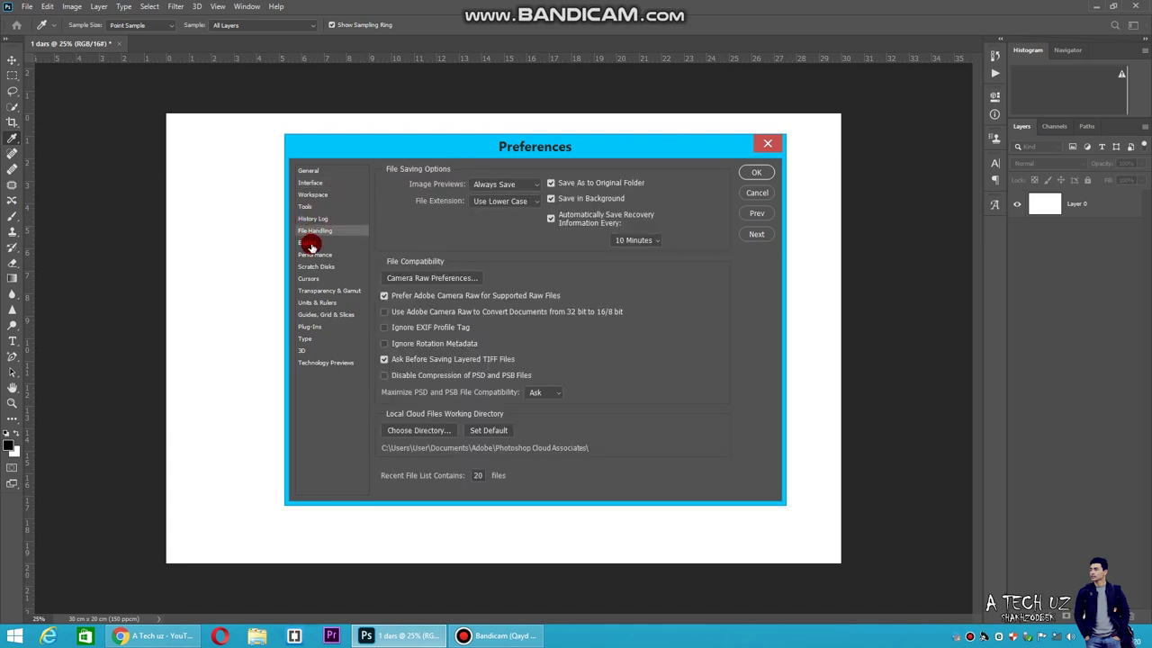
click(309, 244)
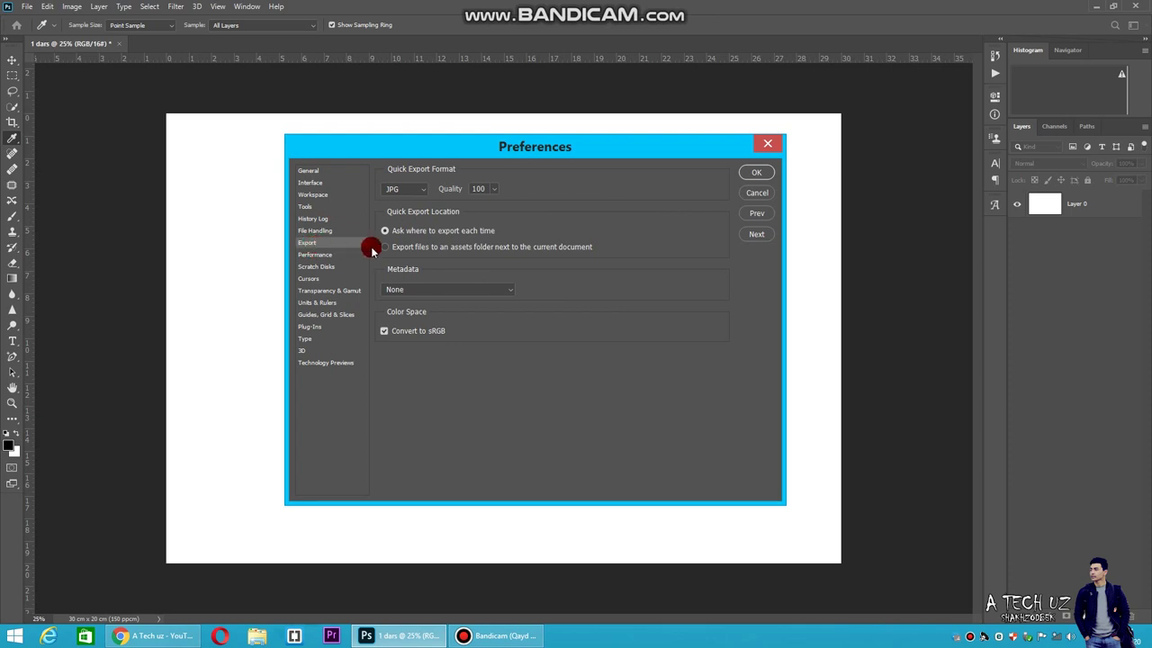
click(27, 7)
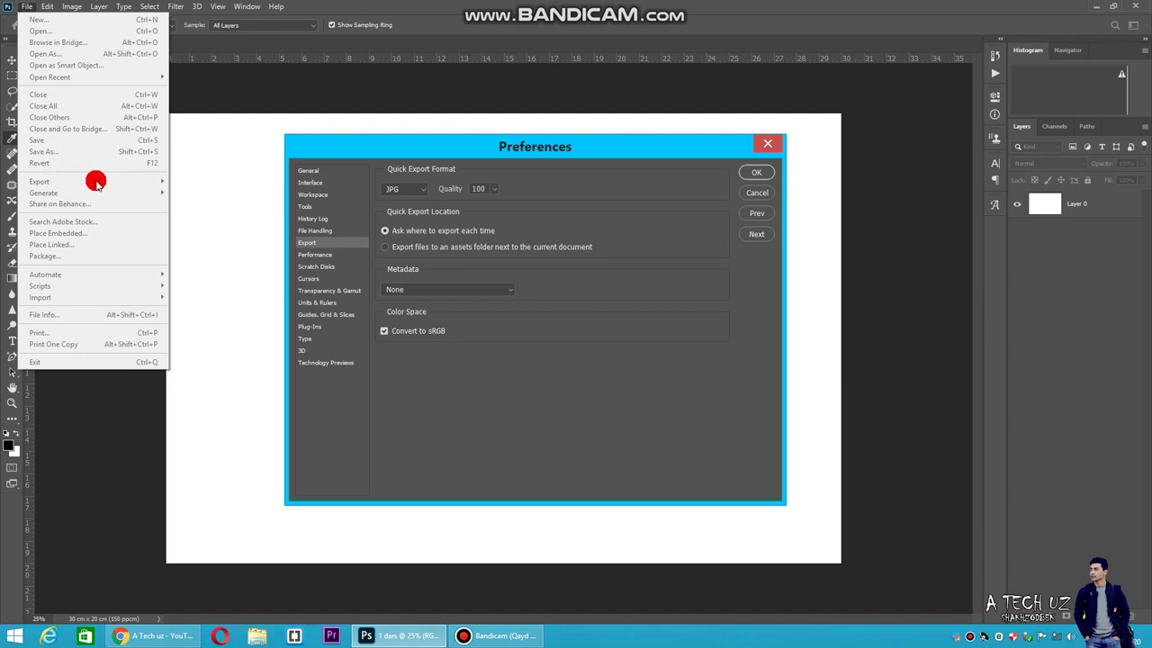
click(409, 190)
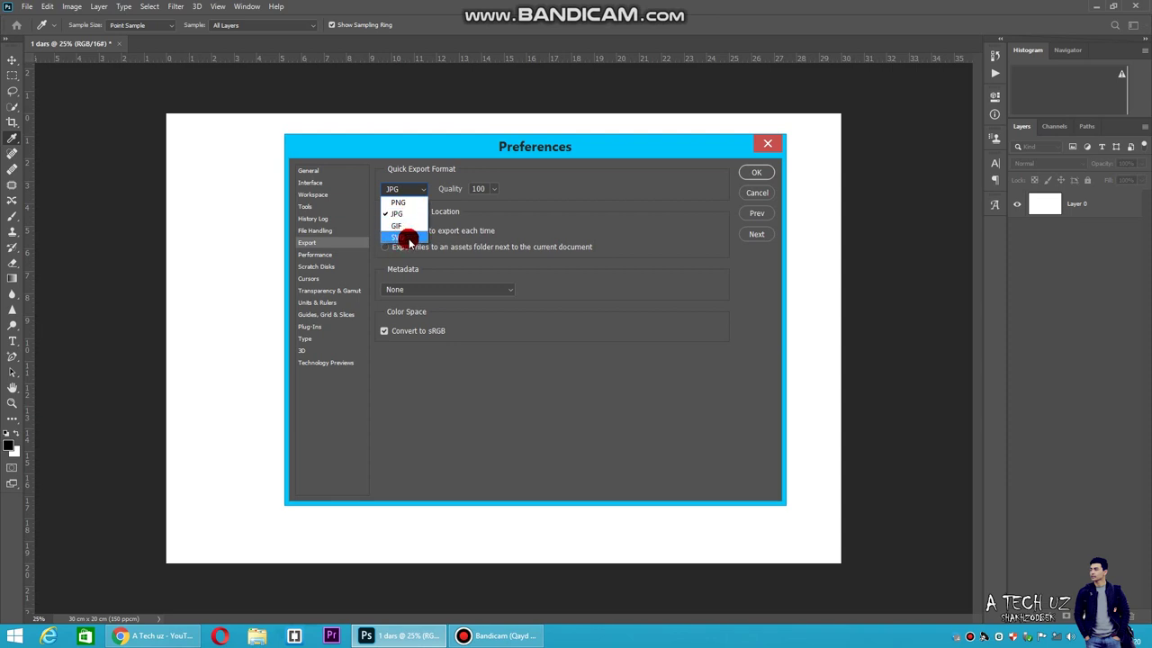
click(403, 189)
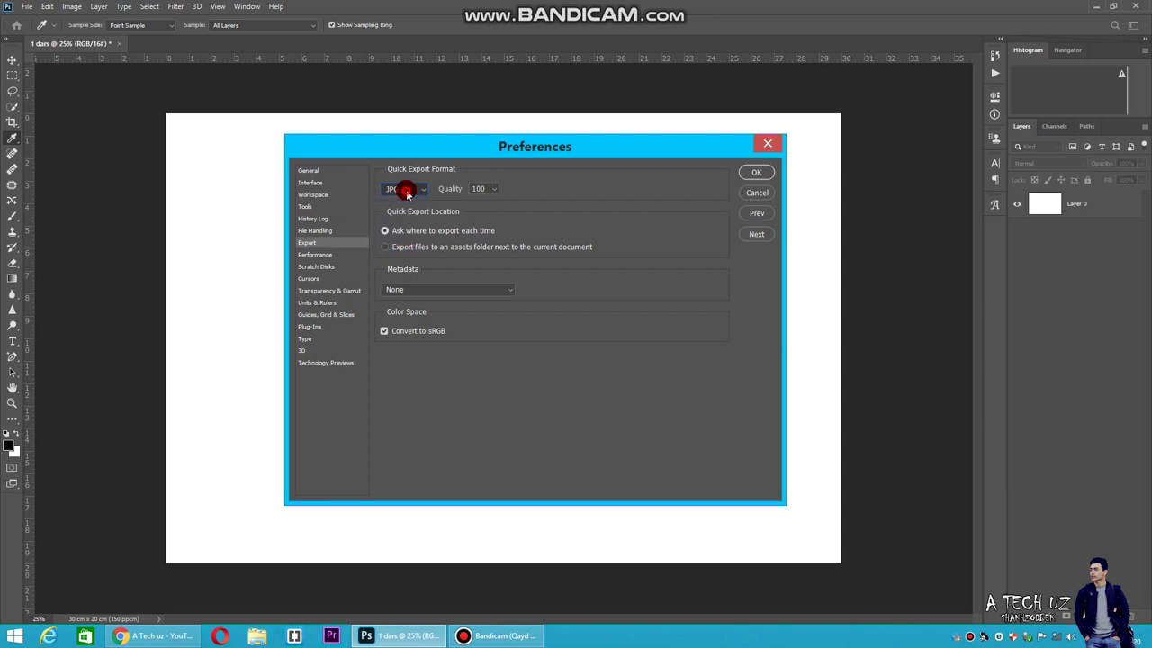
- Keep Quick Export quality at 100 and view the Performance preferences
click(492, 190)
mouse_move(494, 207)
mouse_down()
mouse_move(437, 205)
mouse_move(545, 211)
mouse_up()
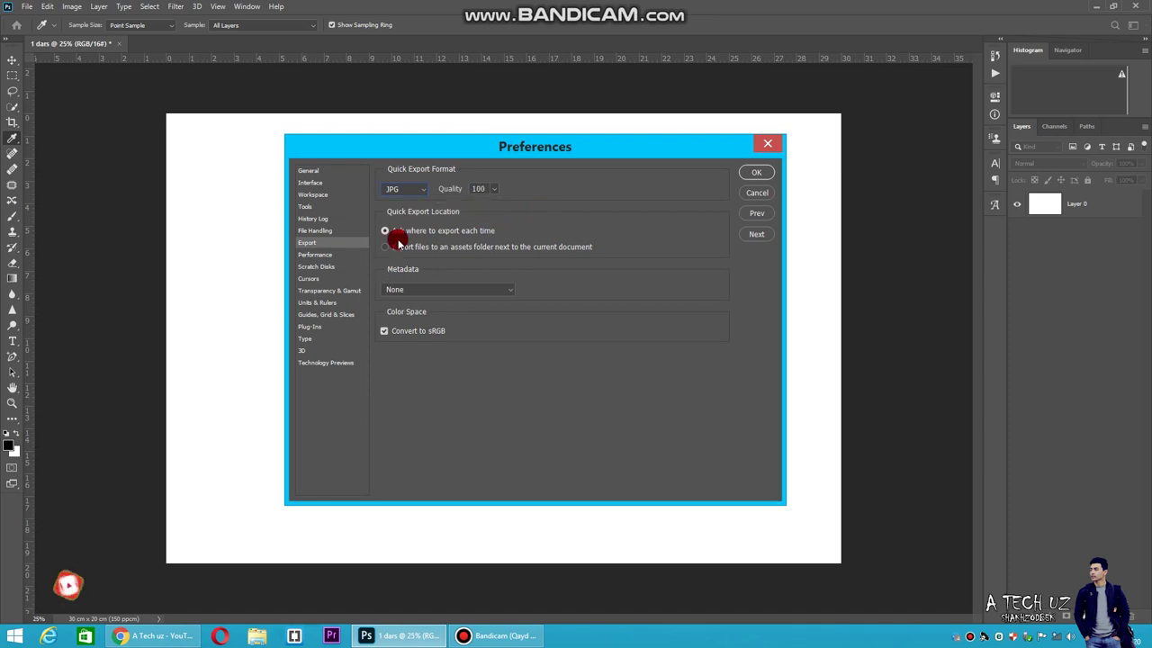
click(311, 254)
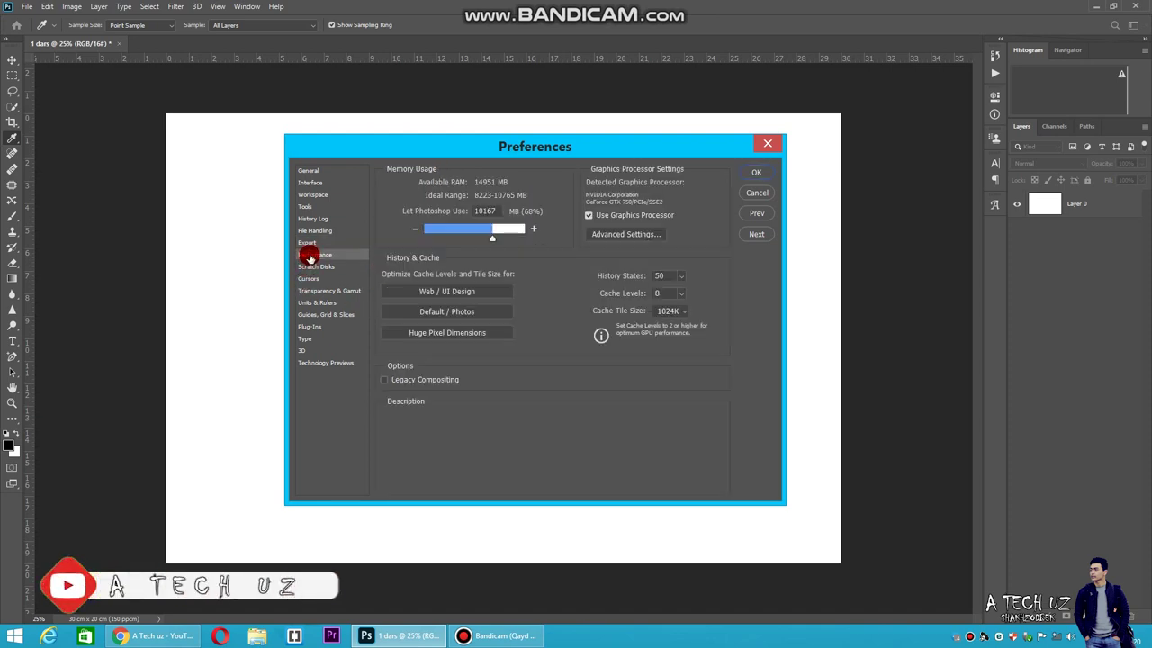
- Retype History States as 50 and close Preferences with OK
drag(668, 273, 681, 279)
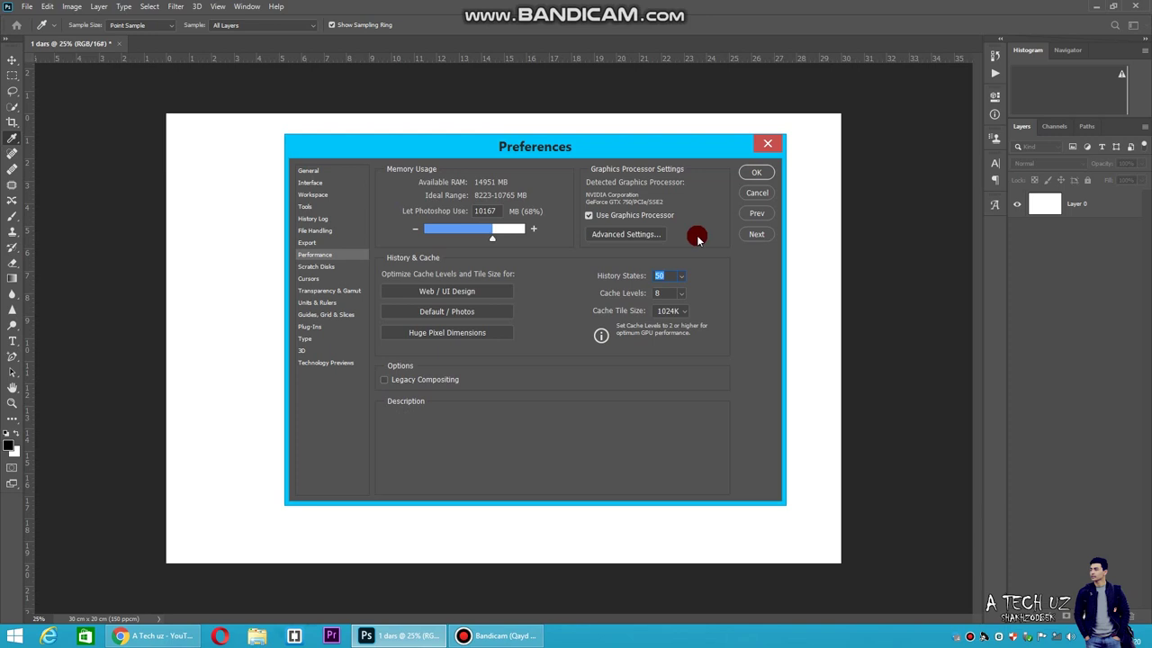
click(675, 276)
double_click(665, 276)
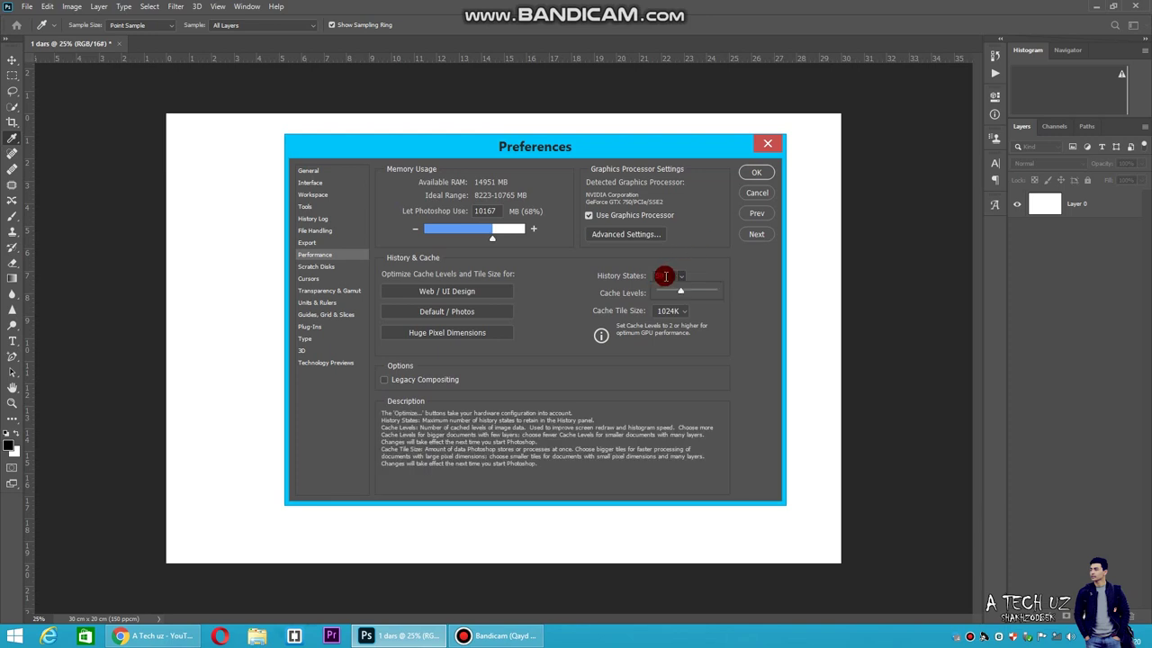
click(668, 274)
drag(664, 275, 656, 275)
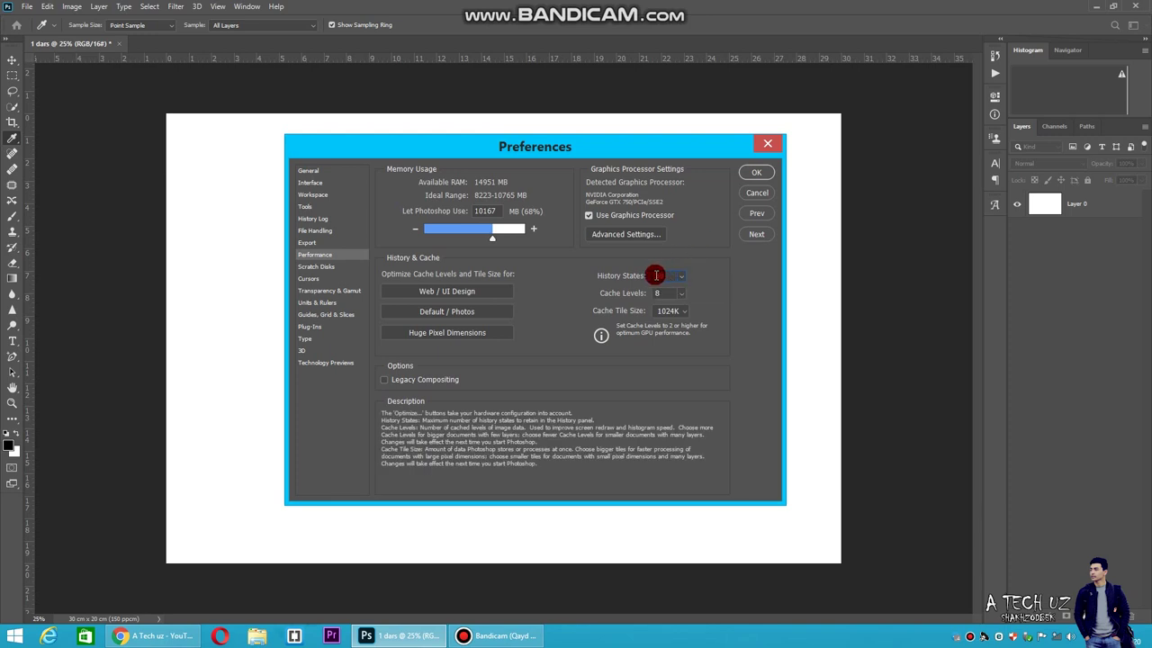
click(669, 276)
key(BackSpace)
key(BackSpace)
text(0)
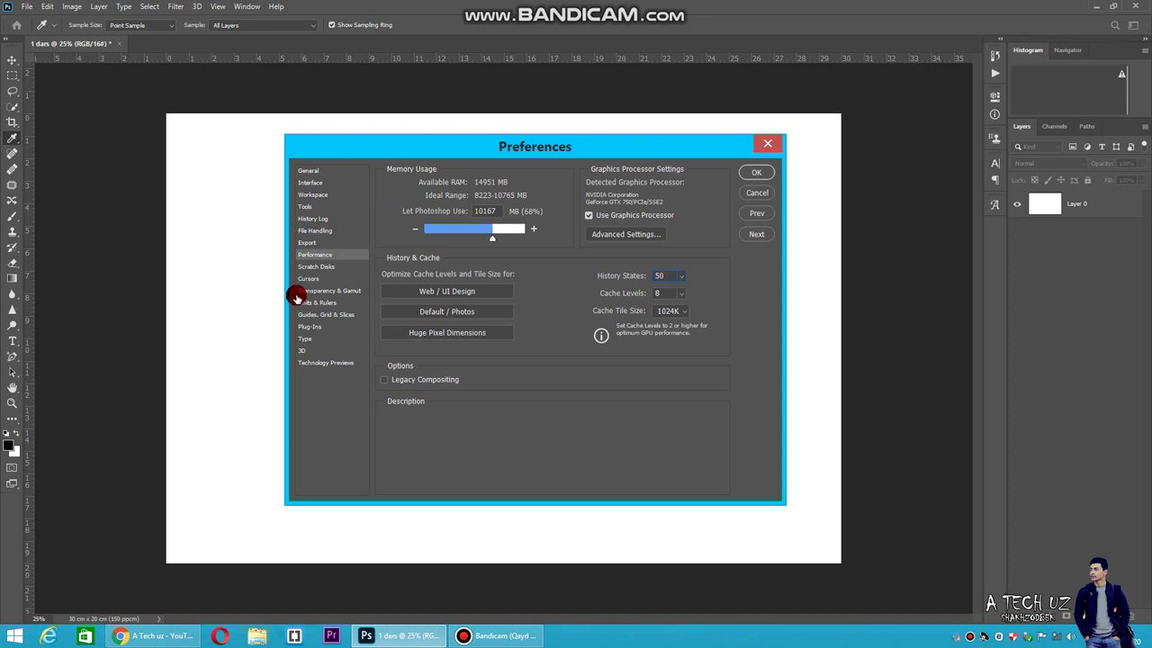
click(756, 172)
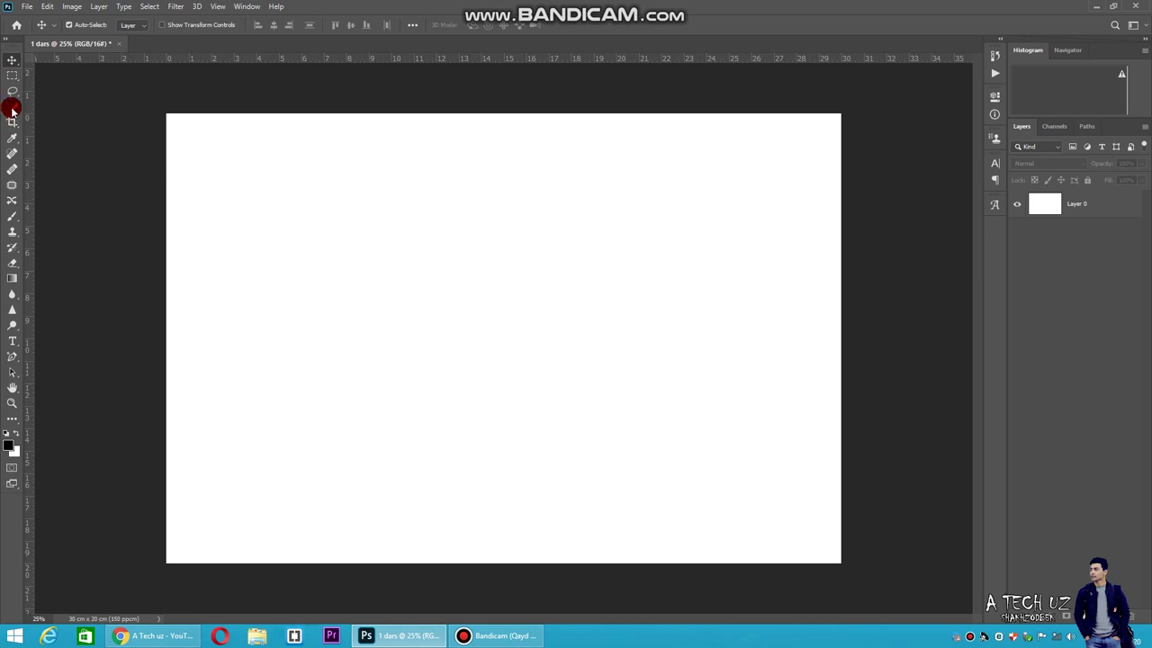
- Brush a grey freehand squiggle on Layer 0, switch to Move, then undo the stroke
click(12, 217)
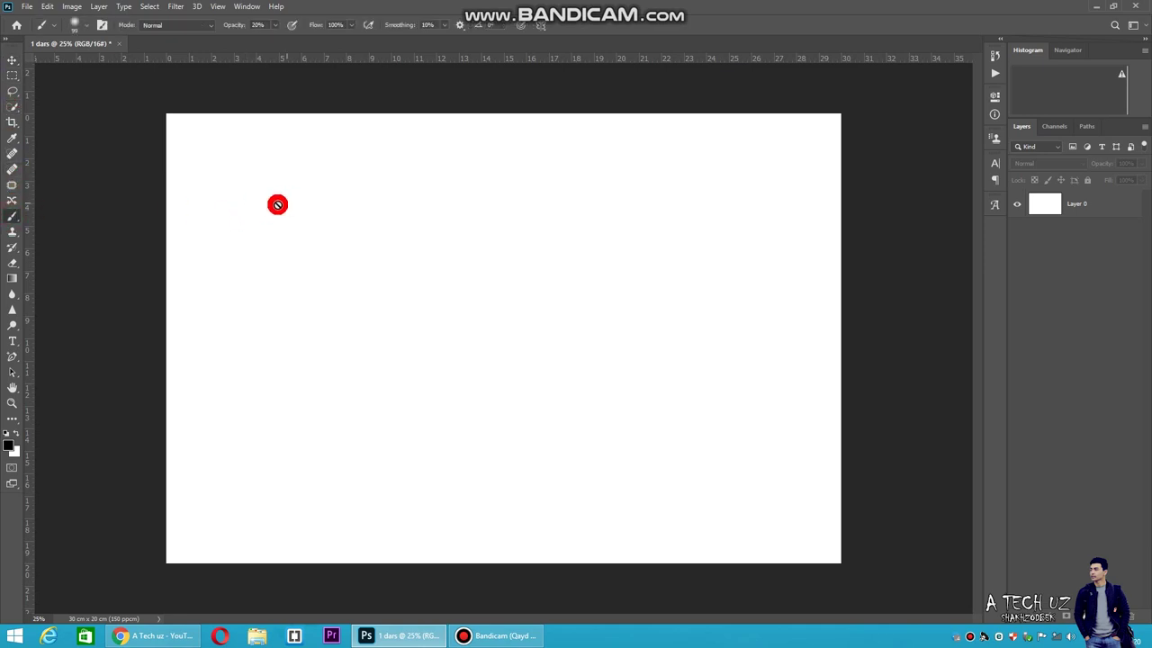
click(1103, 208)
mouse_move(396, 209)
mouse_down()
mouse_move(518, 313)
mouse_move(562, 259)
mouse_up()
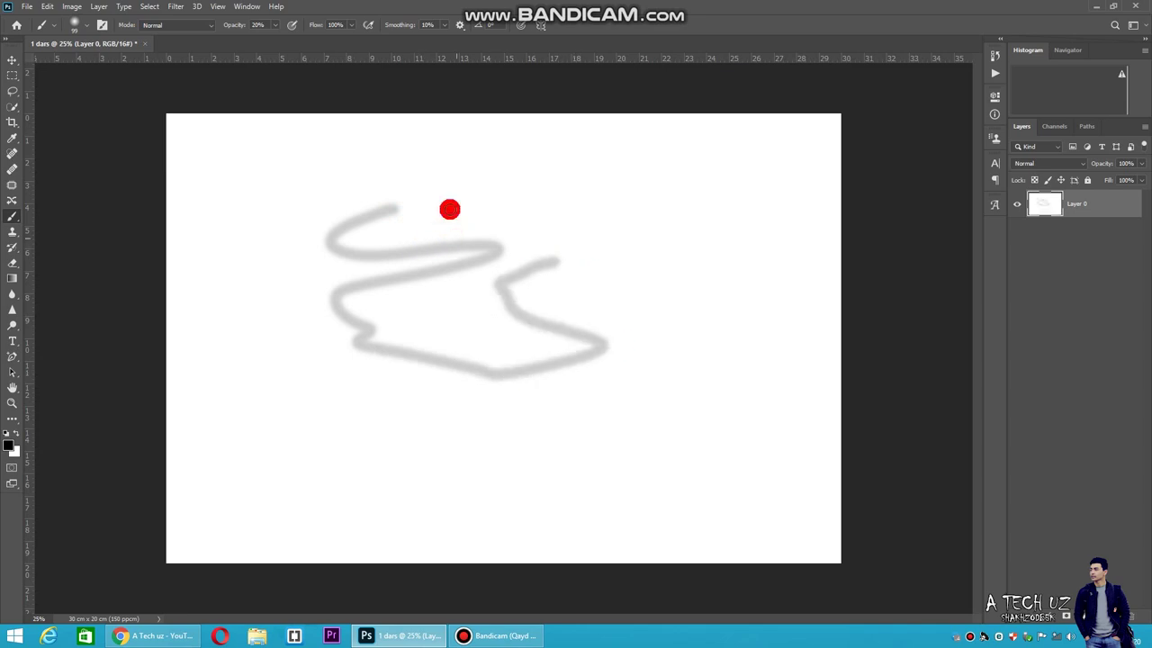
click(11, 63)
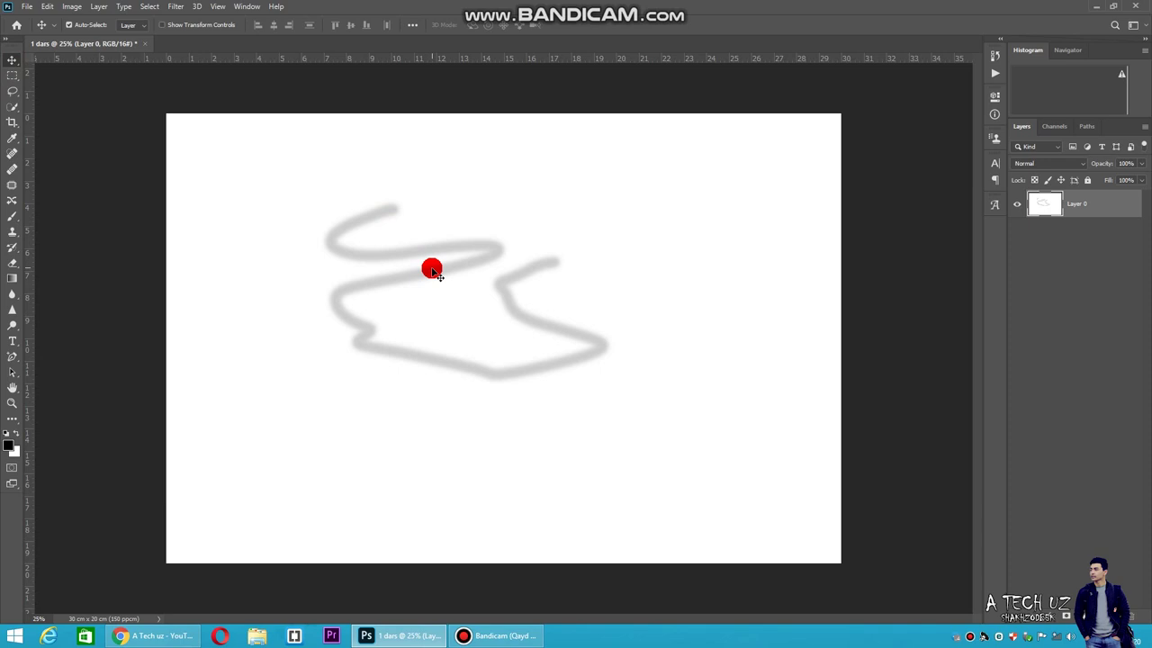
key(ctrl+z)
key(ctrl+z)
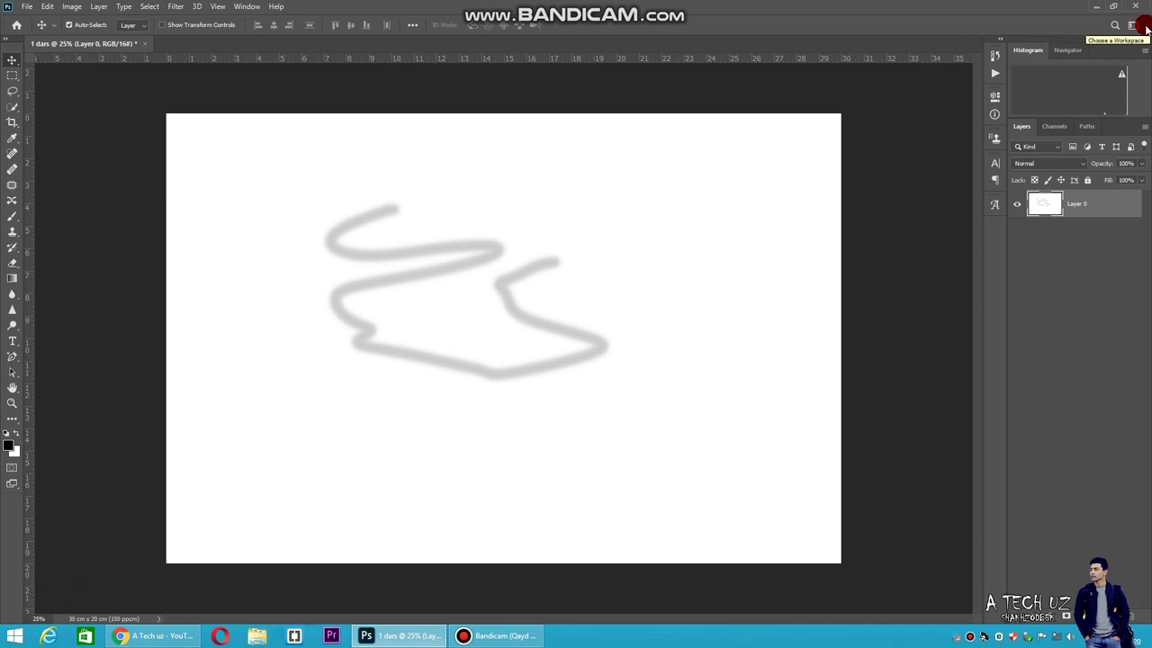
- Save the current panel layout as a new workspace named 'my stil'
click(1144, 28)
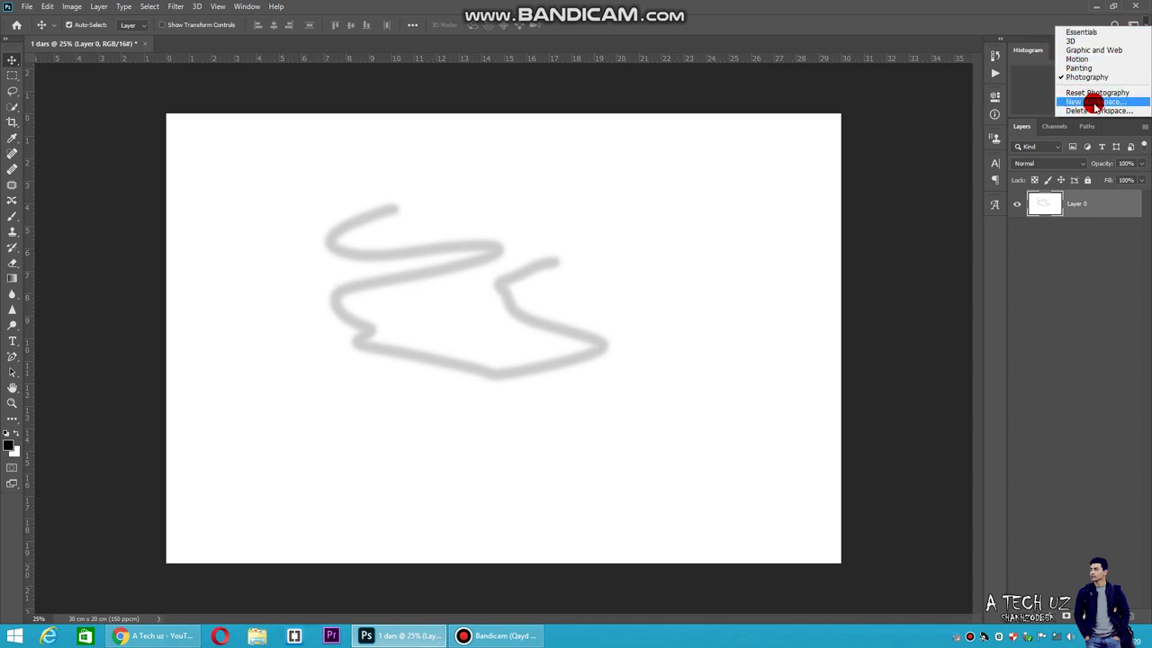
click(1091, 103)
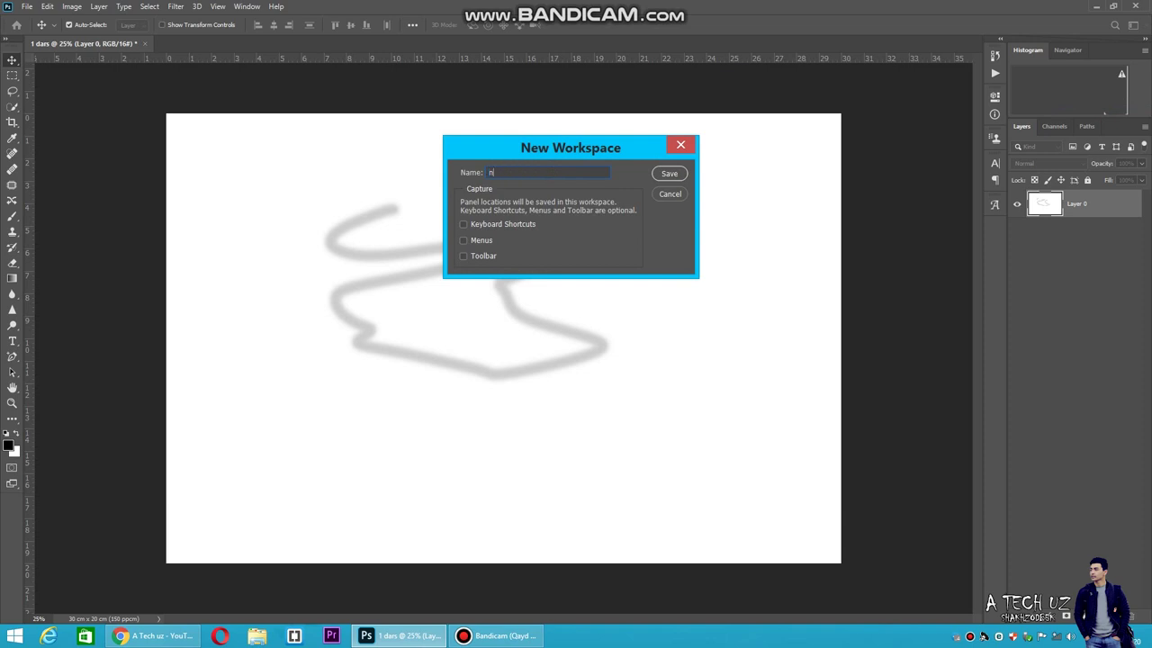
text(m)
click(668, 172)
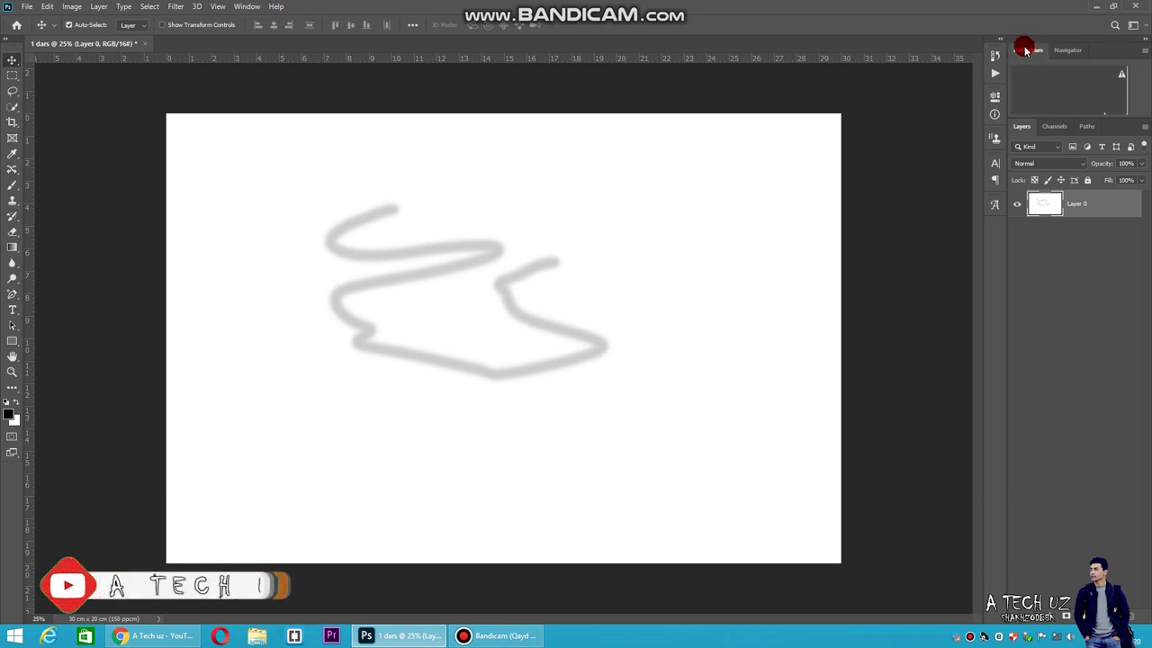
- Close the Histogram and Navigator panels
right_click(1025, 50)
click(1038, 57)
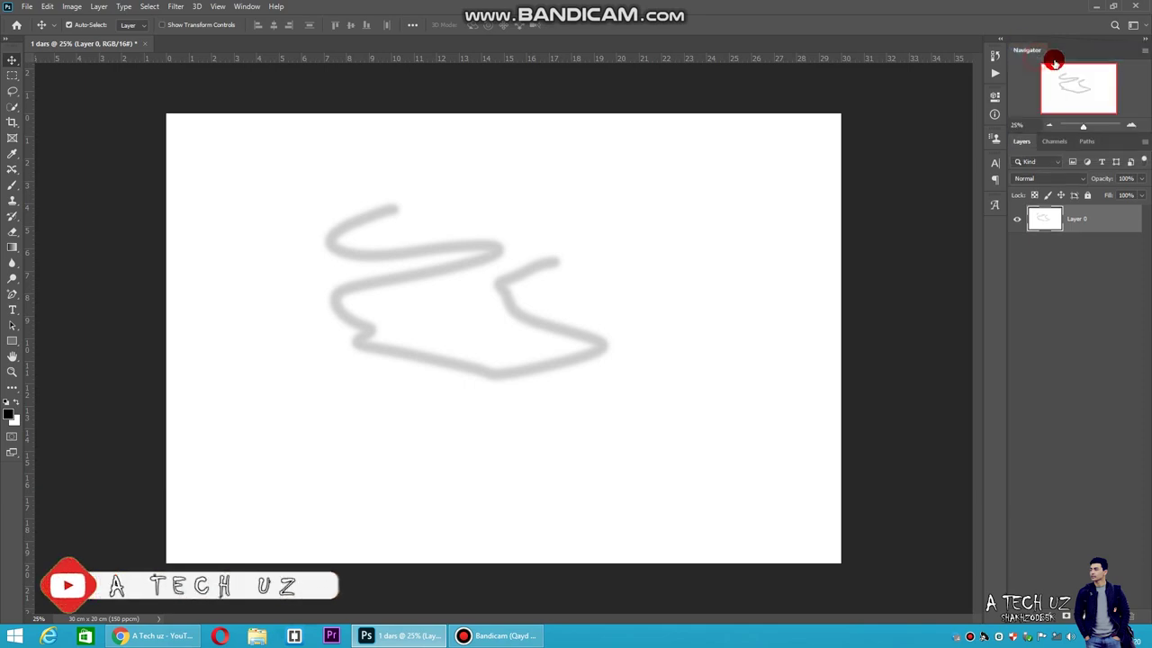
right_click(1025, 50)
click(1035, 57)
- Close the Channels and Paths panels, then dock another panel beside Layers from the Window menu
right_click(1025, 52)
click(1056, 50)
right_click(1059, 49)
click(1072, 58)
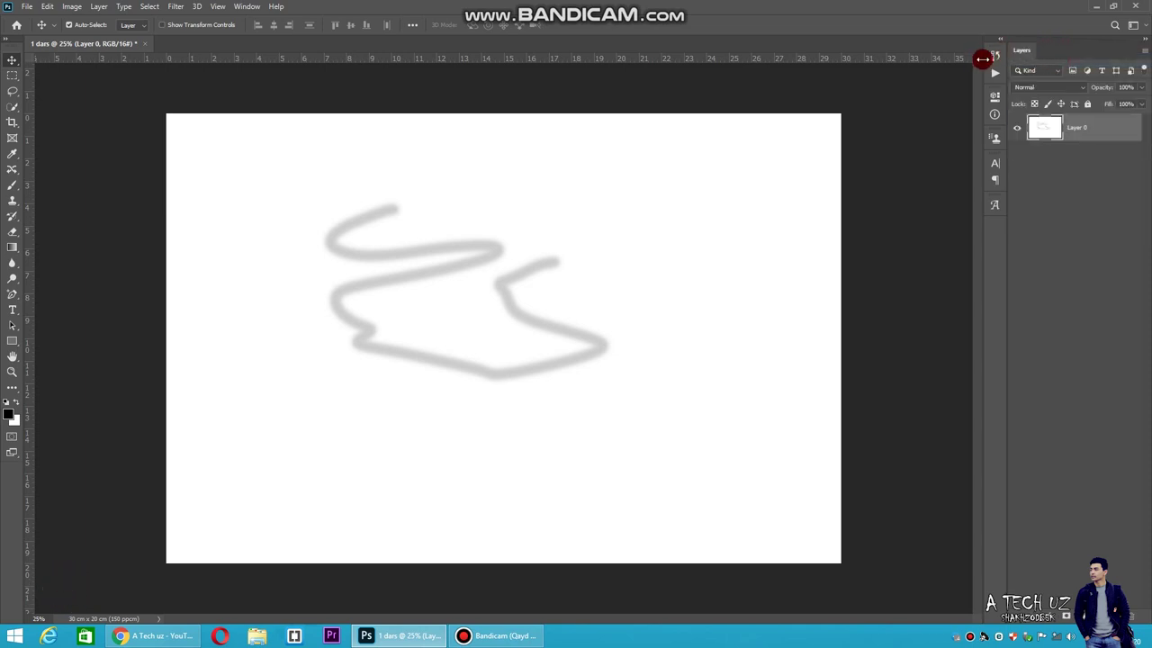
click(243, 7)
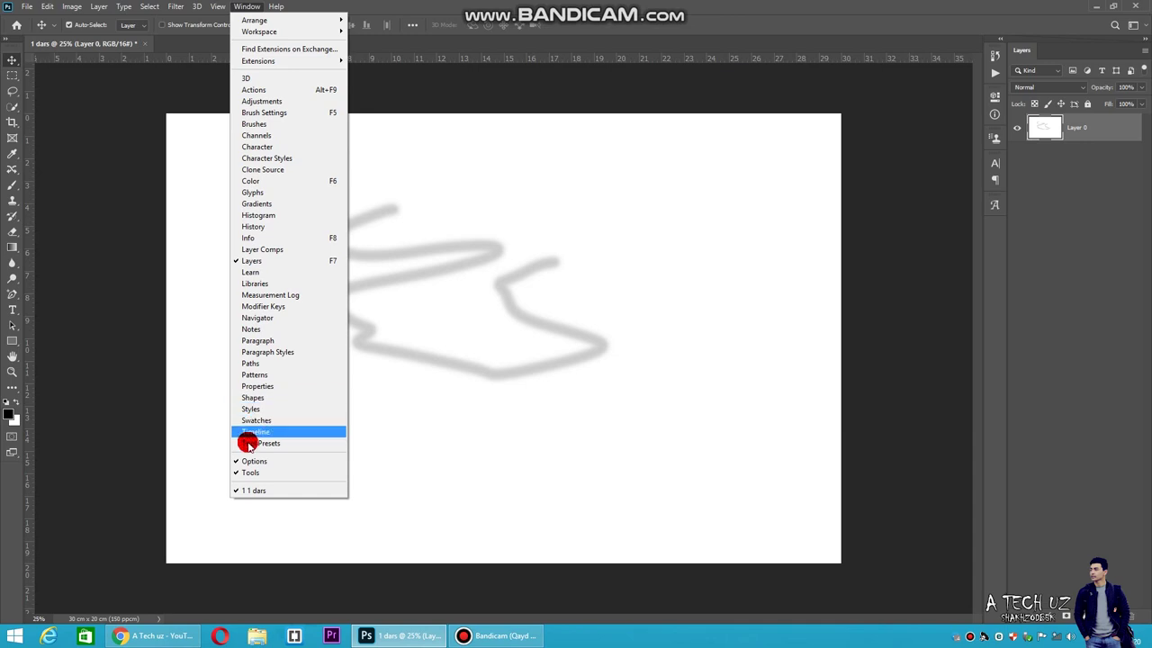
click(151, 92)
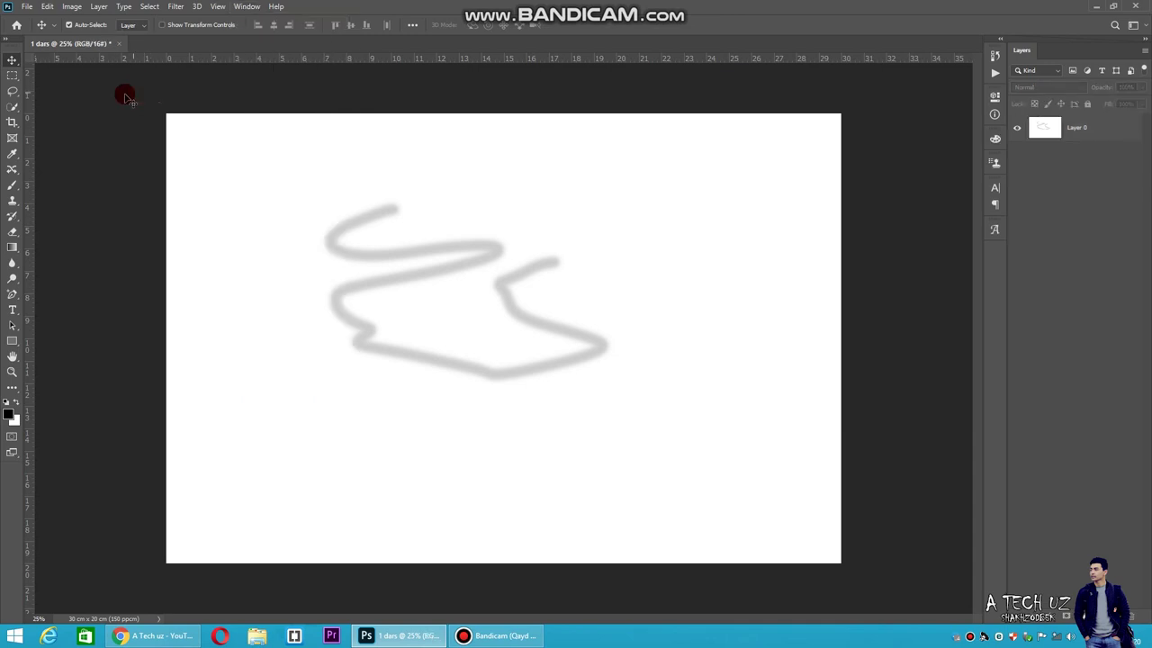